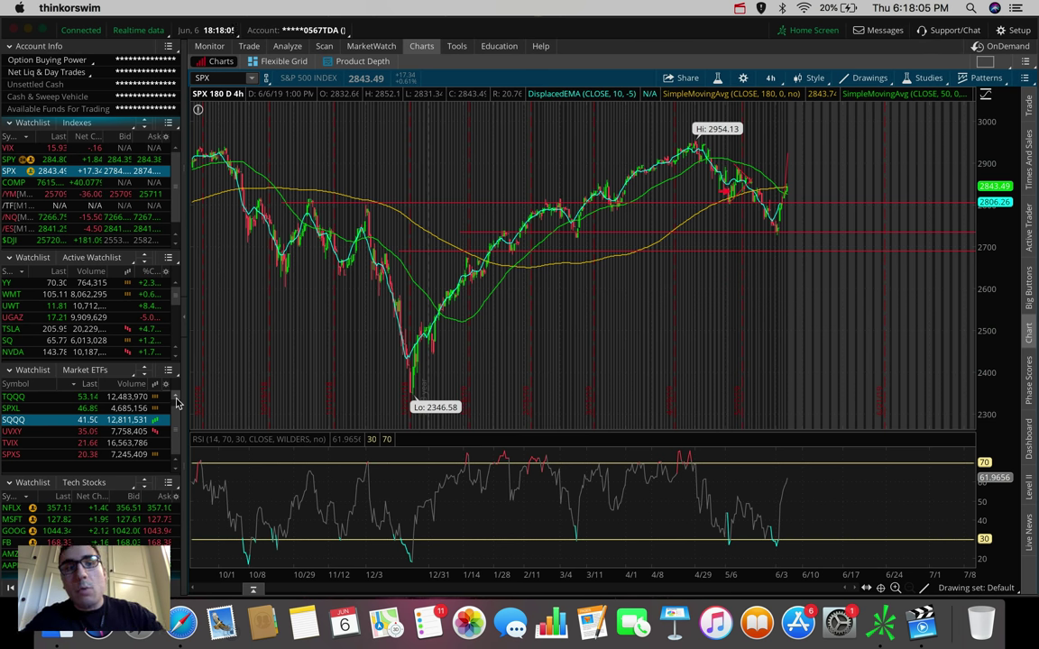
# Check the $DJI chart, then chart /NQ futures as 1 D : 1m bars
pyautogui.click(9, 239)
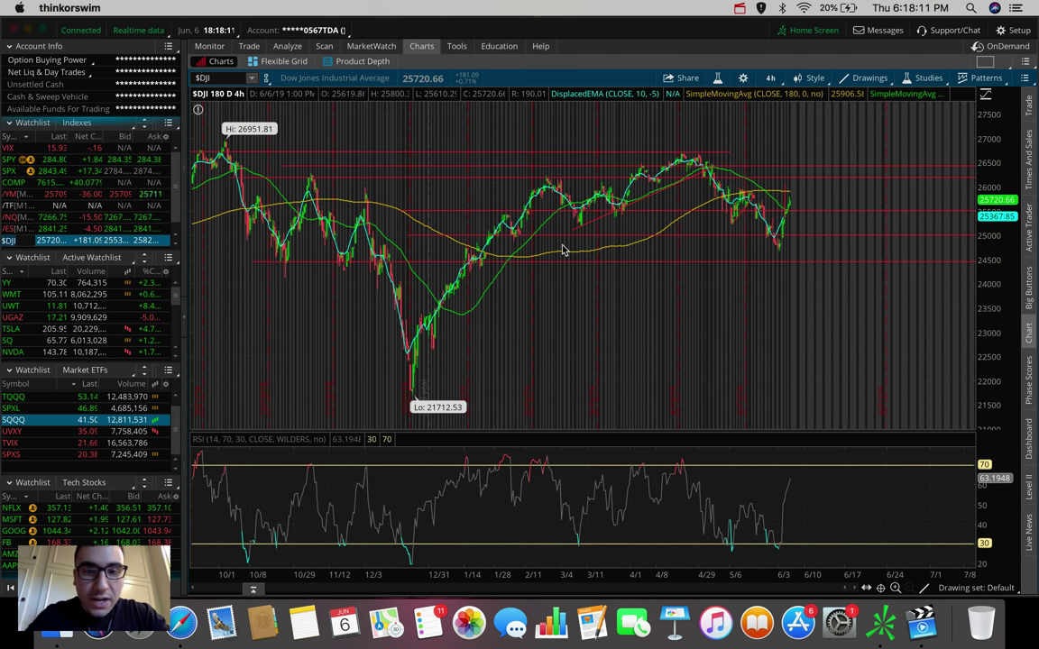
pyautogui.click(9, 217)
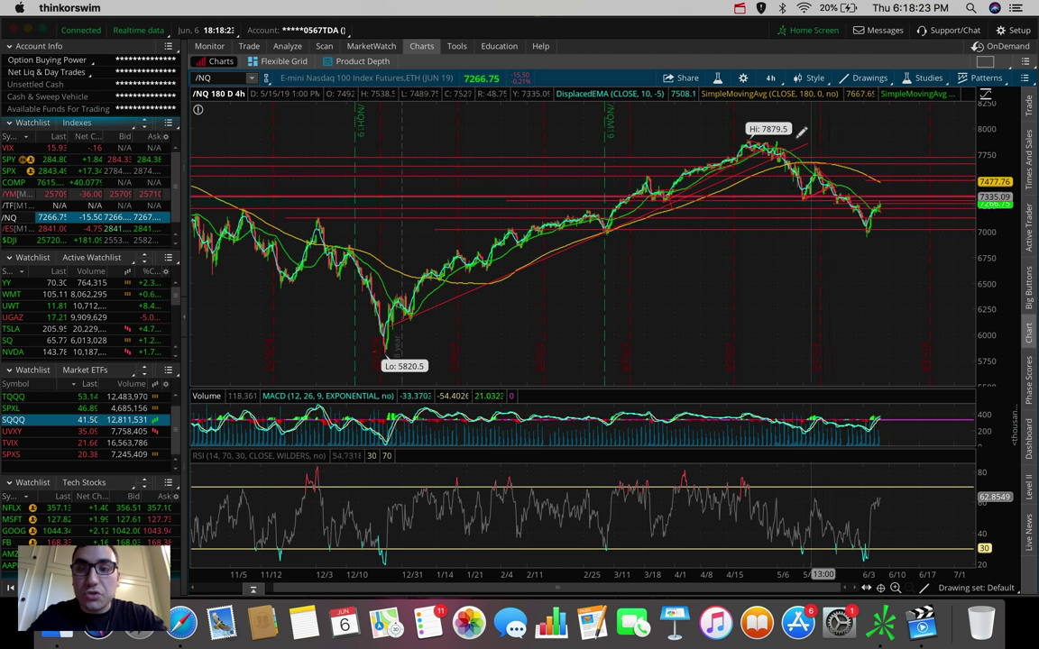
pyautogui.click(771, 77)
pyautogui.click(736, 139)
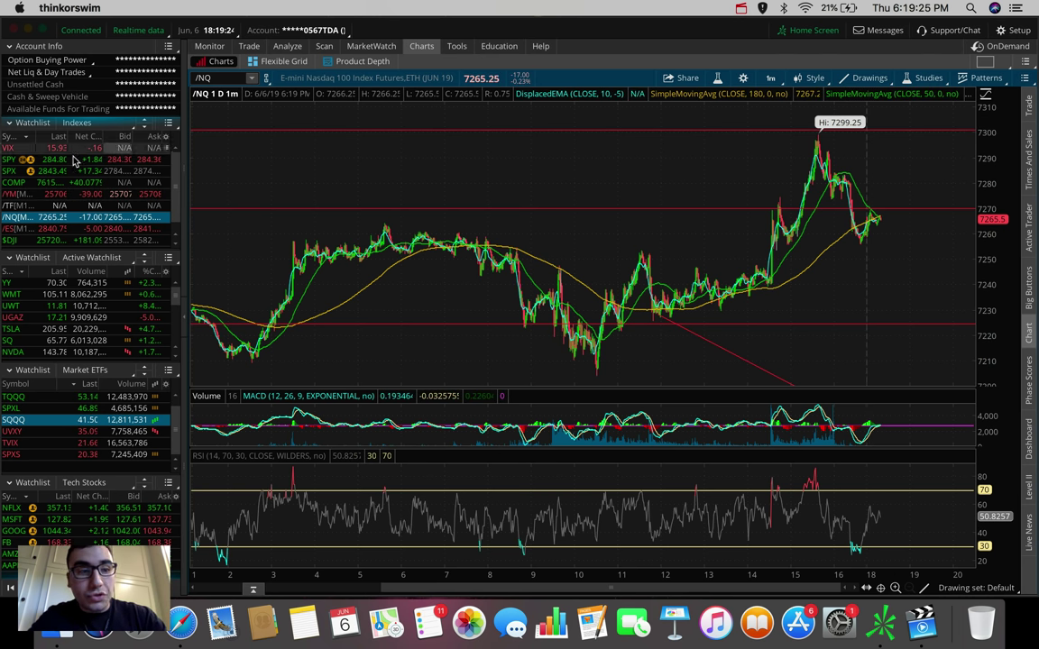
# Chart SPX on 5 D : 5m for a short look, then set it to 180 D : 4h
pyautogui.click(11, 172)
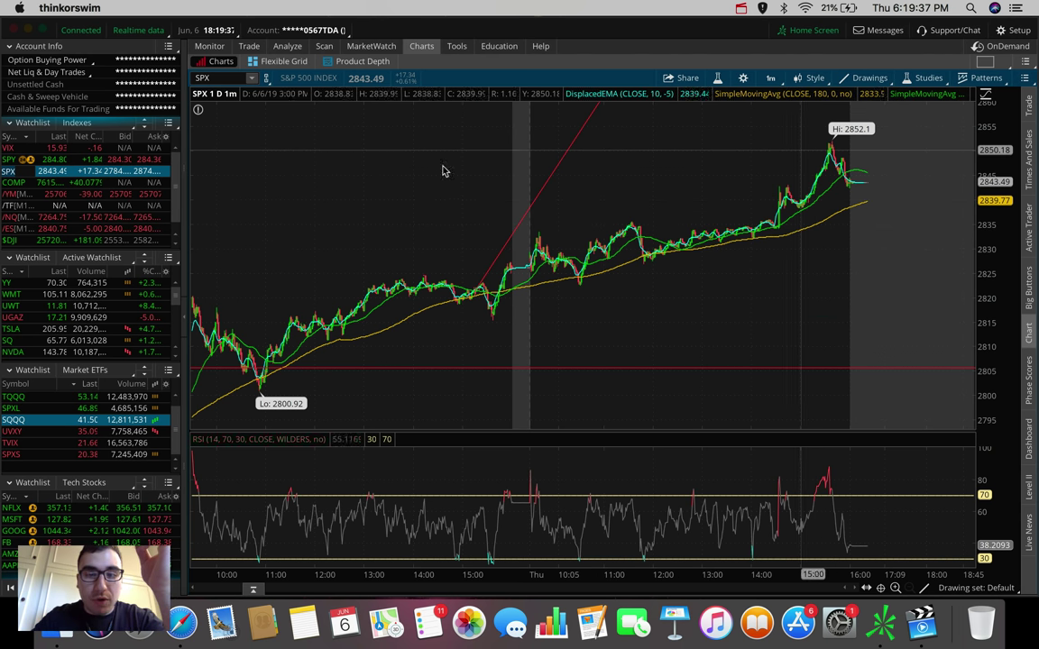
pyautogui.click(771, 78)
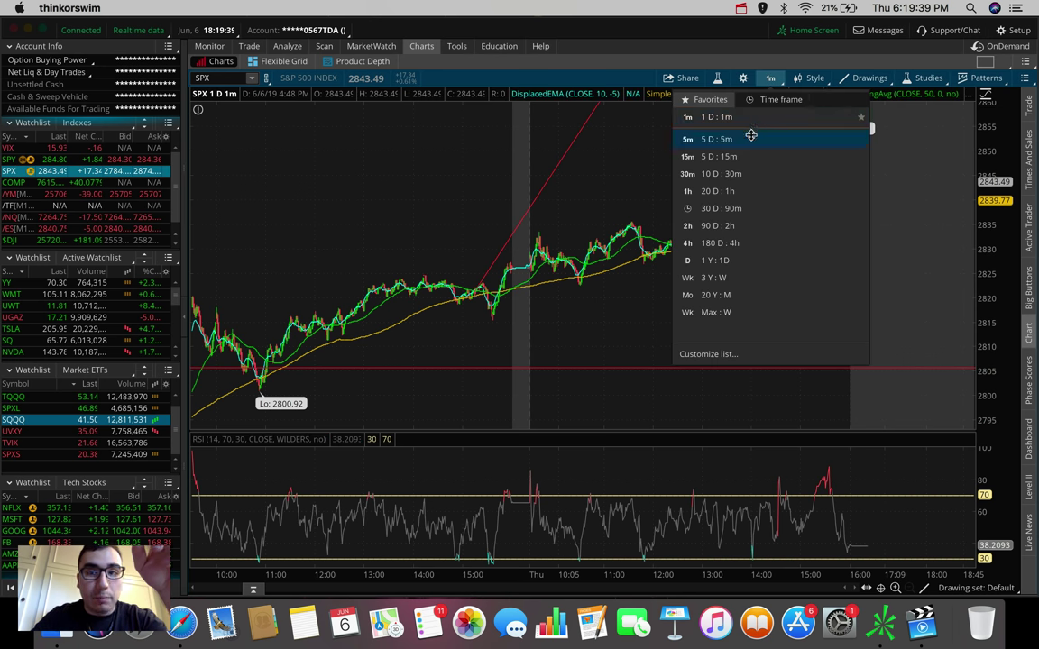
pyautogui.click(750, 138)
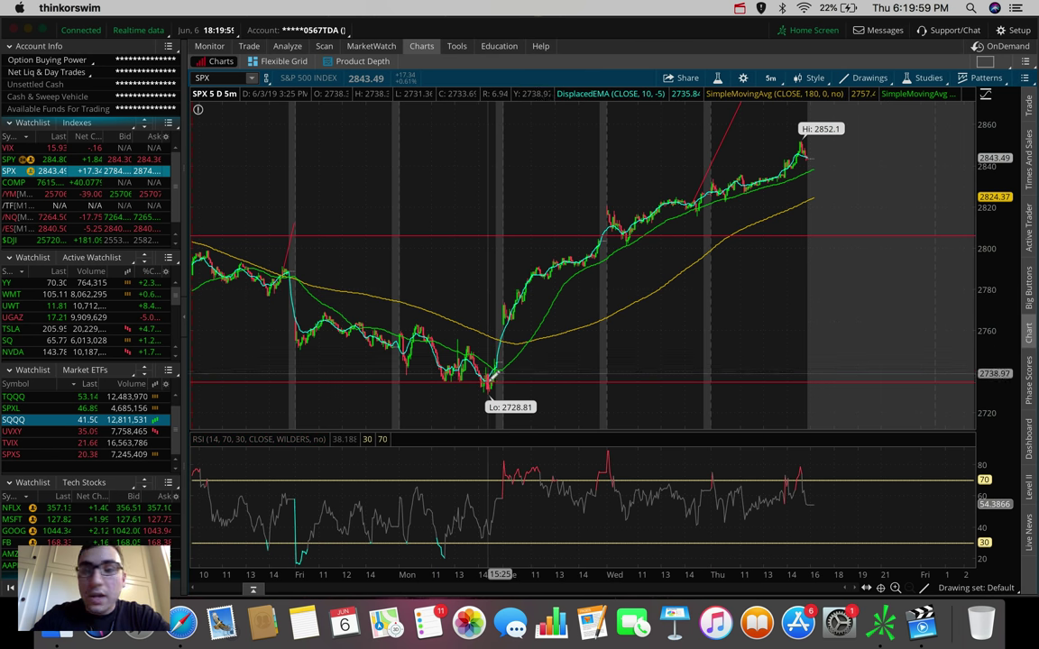
pyautogui.click(771, 77)
pyautogui.click(722, 242)
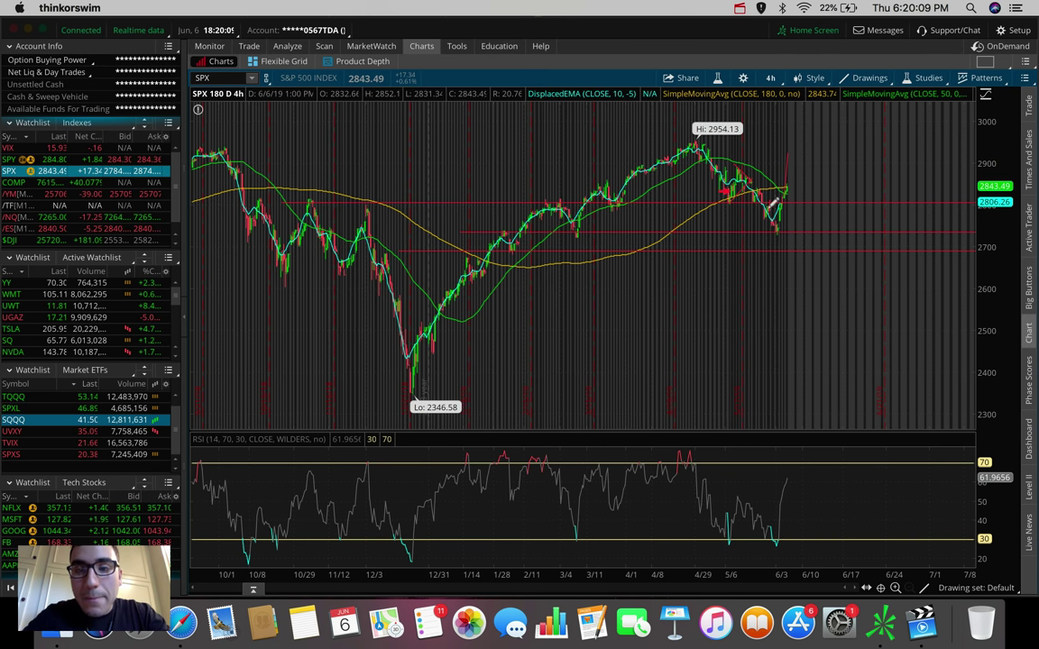
pyautogui.scroll(3, 857, 176)
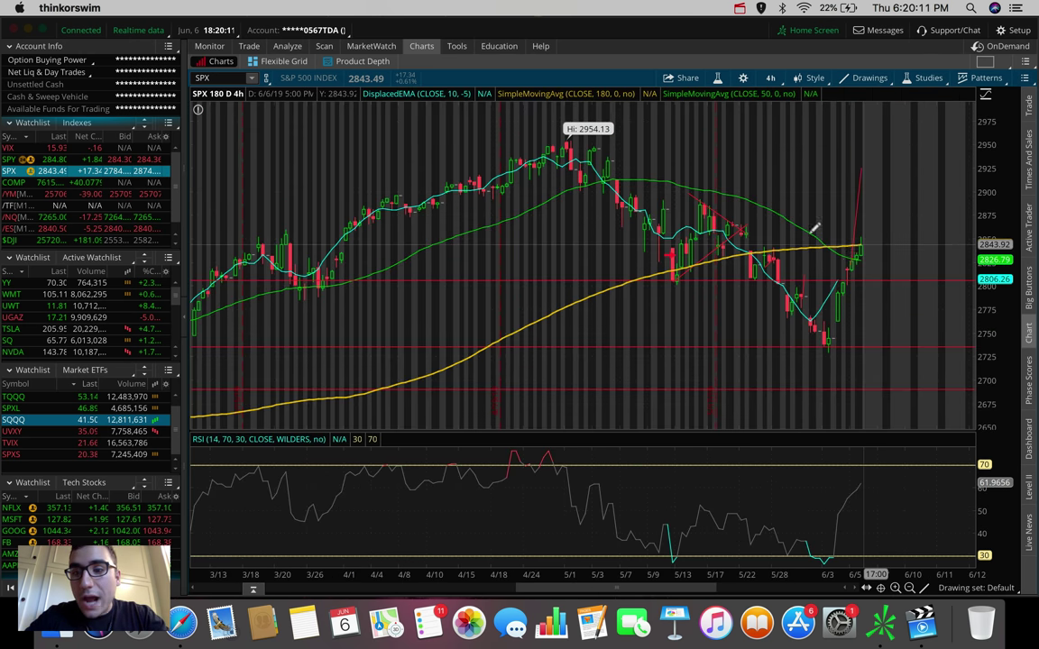
pyautogui.scroll(3, 877, 237)
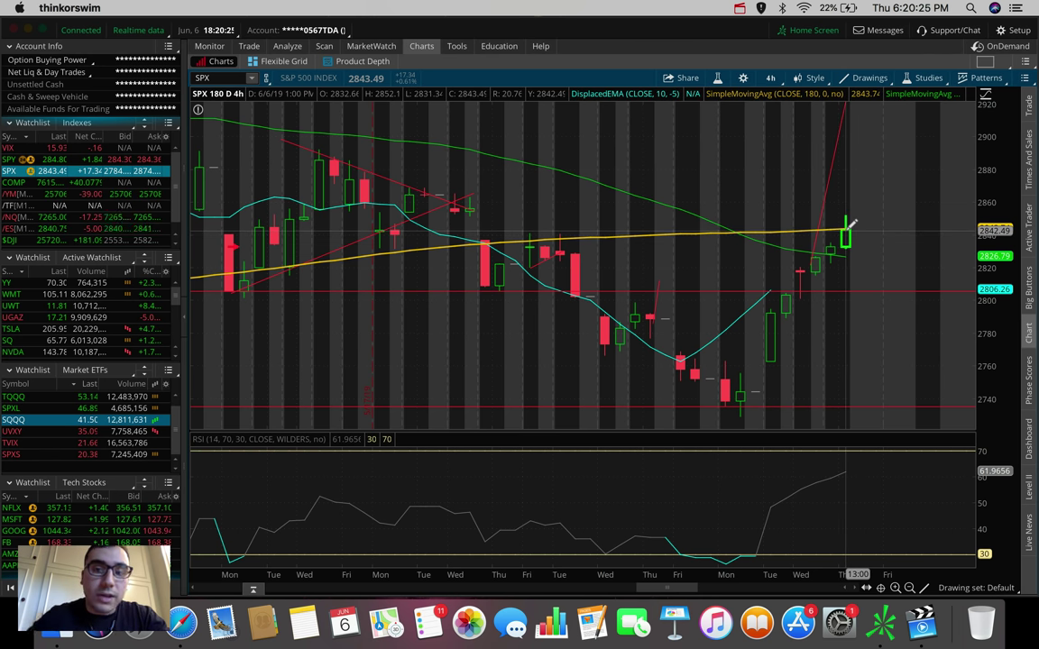
pyautogui.scroll(-5, 884, 209)
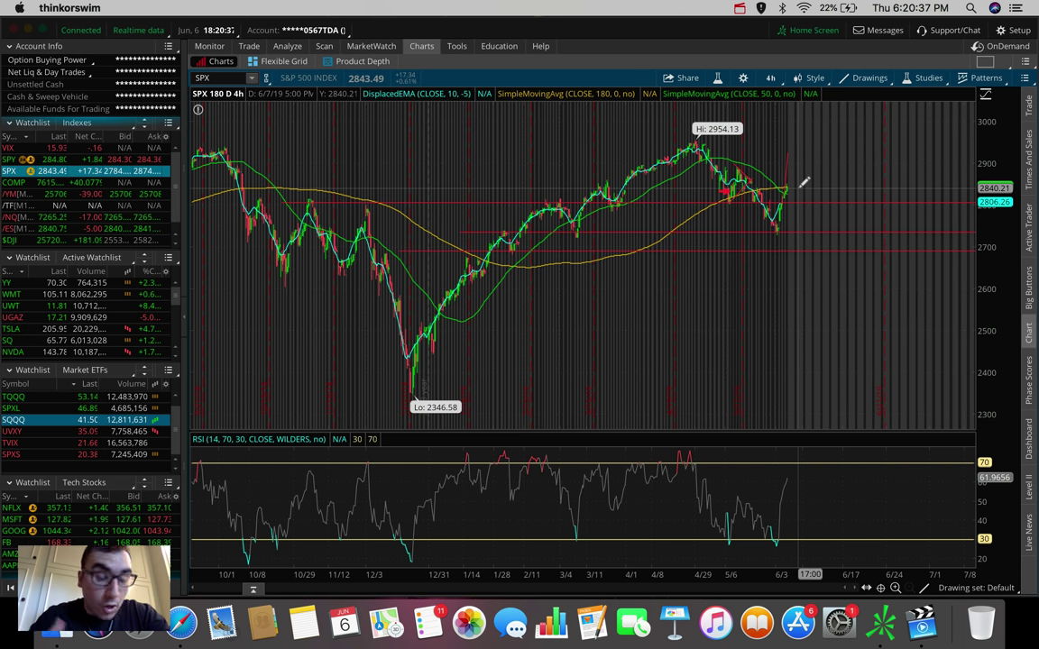
# Set SPX to 5 D : 5m and draw a downward trendline from the 2852.1 high
pyautogui.click(772, 79)
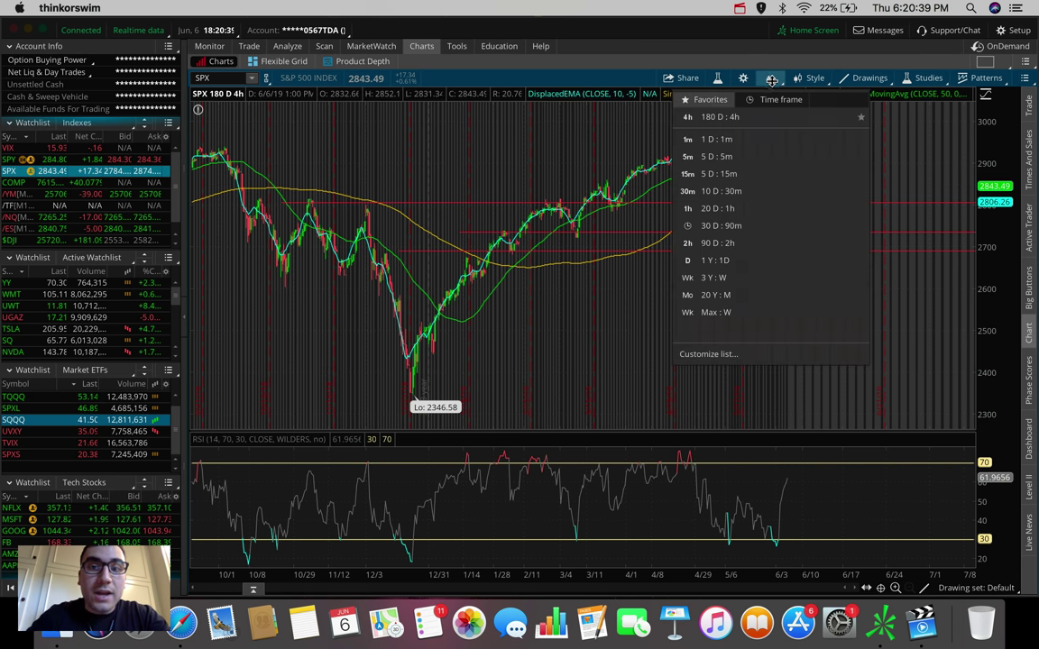
pyautogui.click(750, 156)
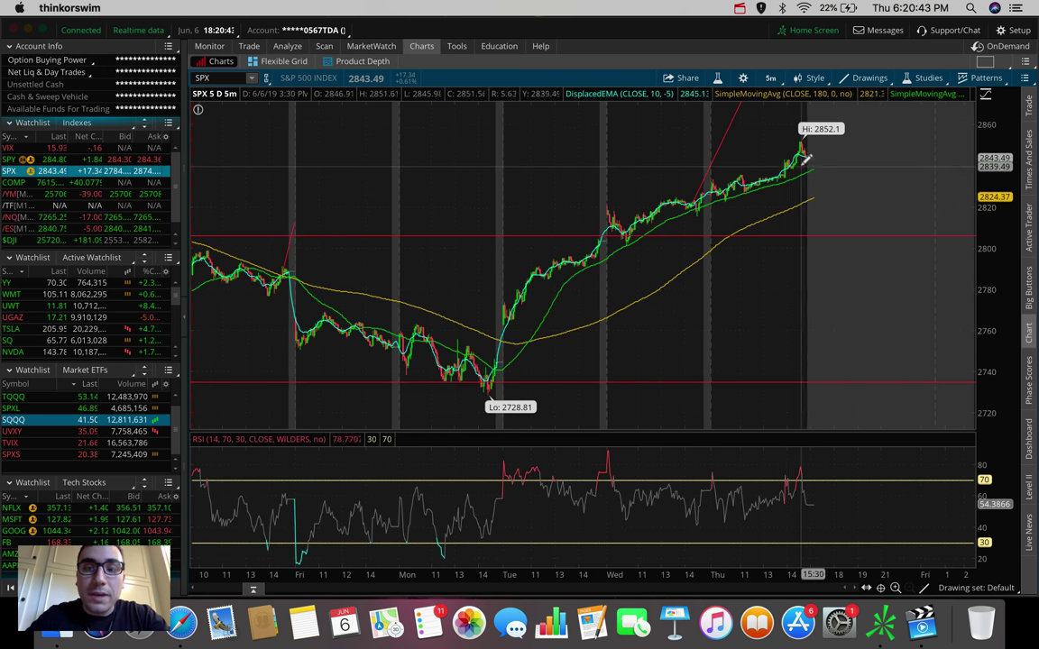
pyautogui.moveTo(803, 153); pyautogui.dragTo(855, 275)
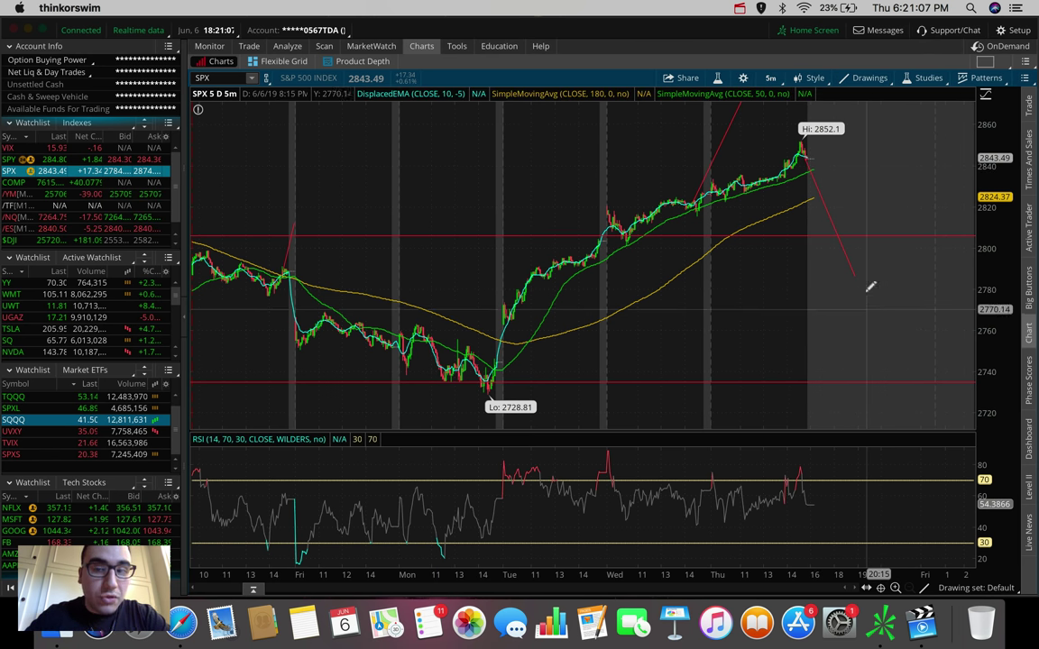
# Switch the SPX chart from 5 D : 5m back to 180 D : 4h bars
pyautogui.click(774, 78)
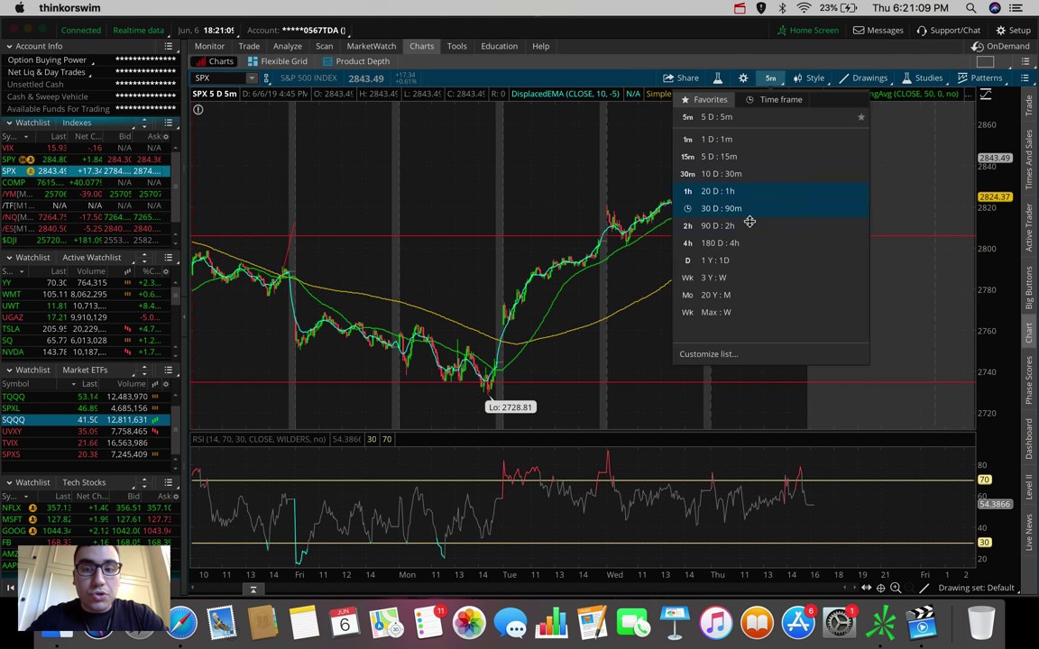
pyautogui.click(741, 240)
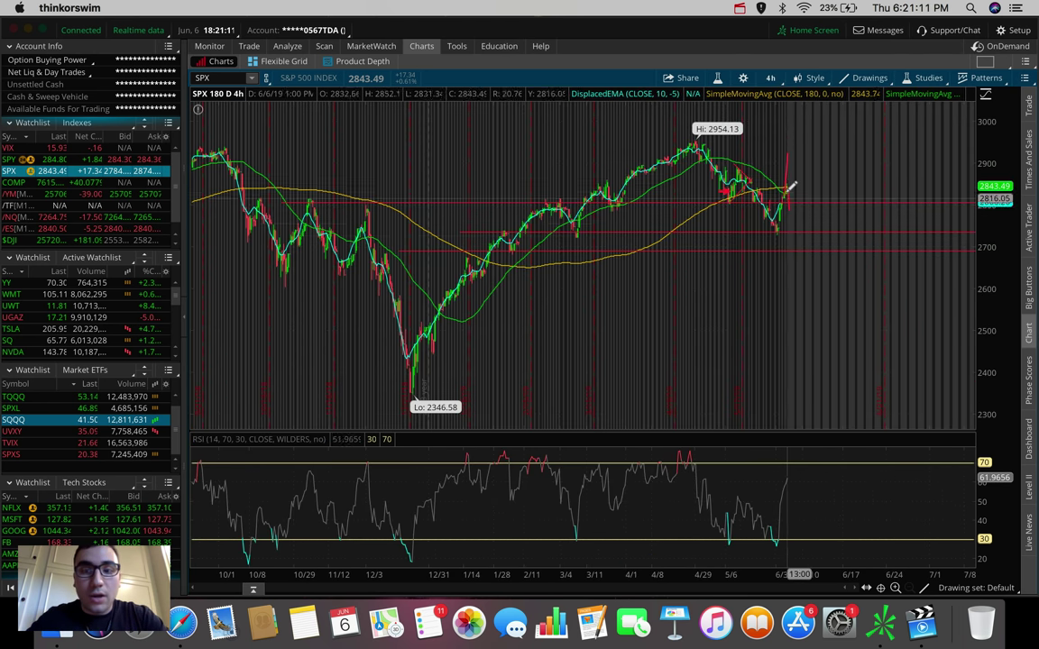
pyautogui.moveTo(792, 184)
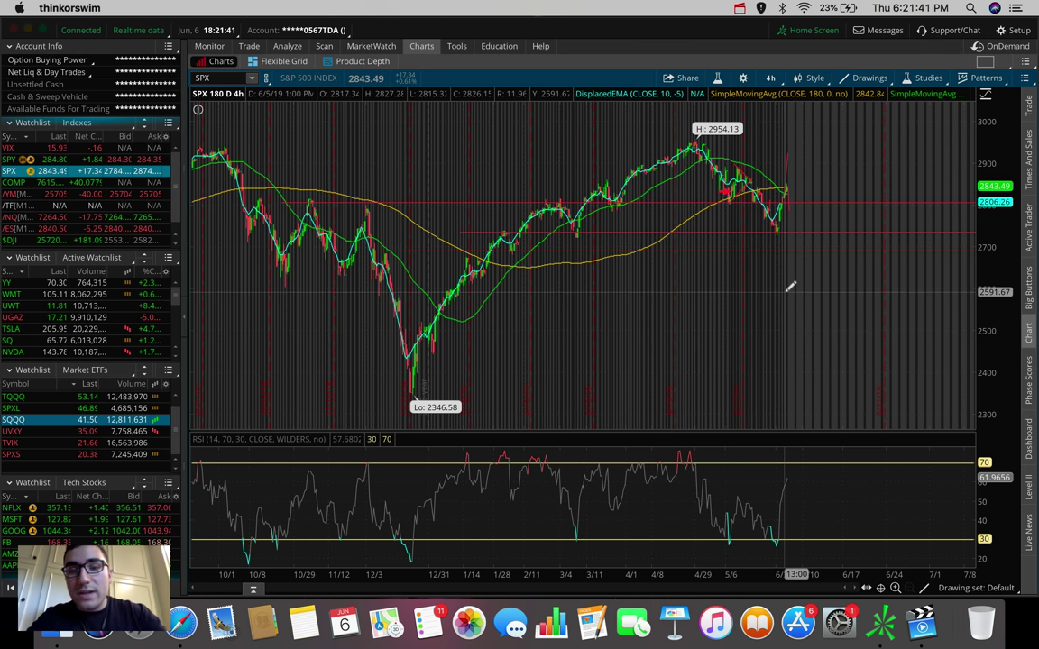
# Add a Price Level drawing at 2847.12, just above SPX's 2843.49 last price
pyautogui.click(867, 77)
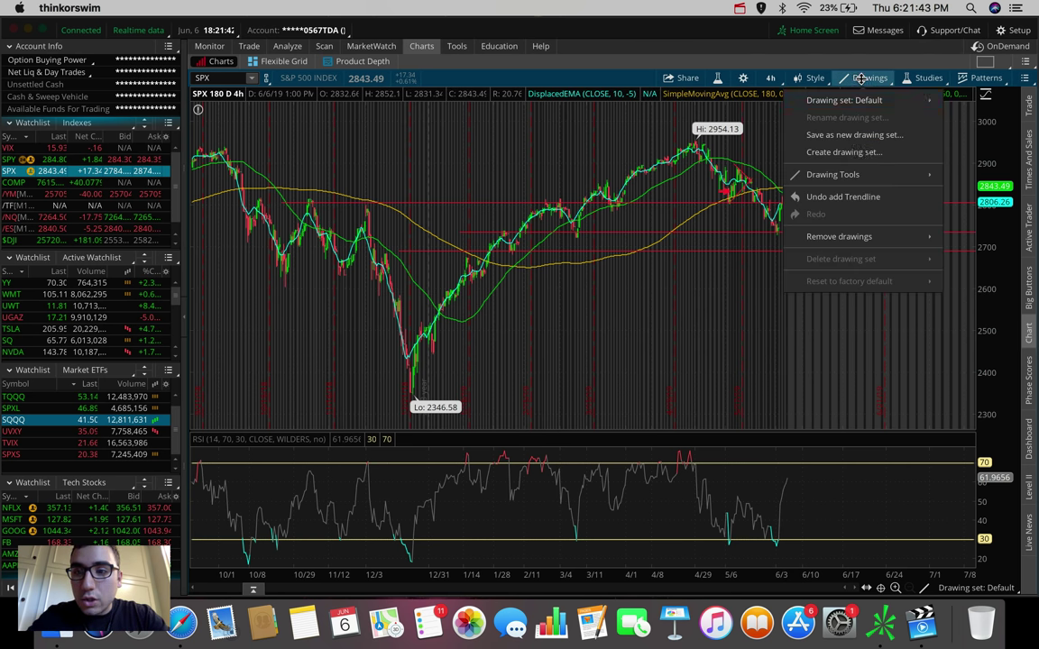
pyautogui.click(873, 180)
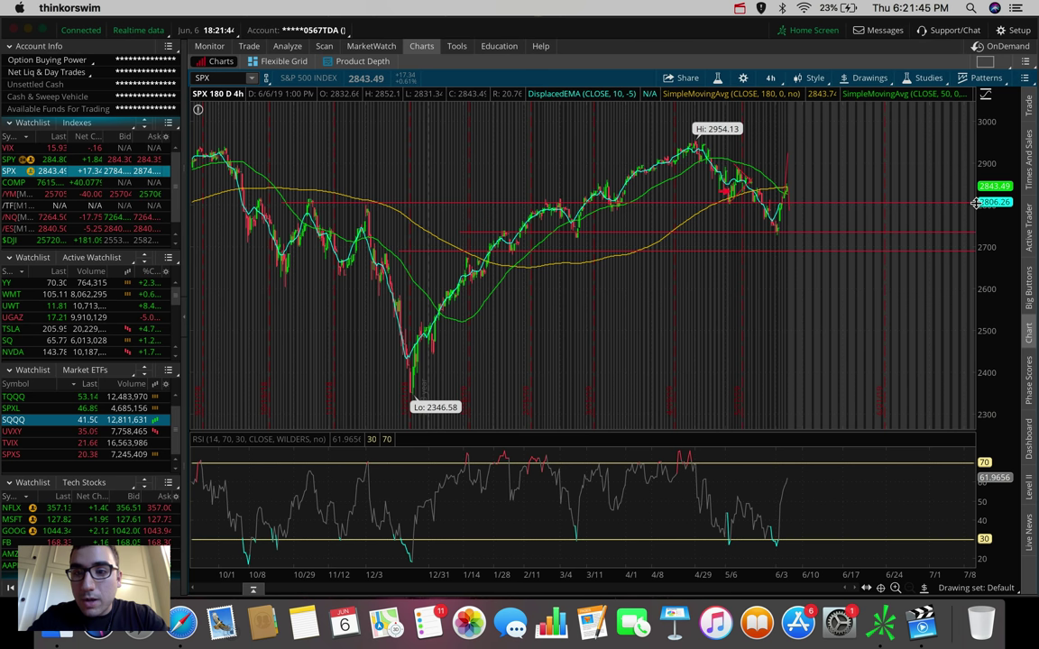
pyautogui.click(575, 185)
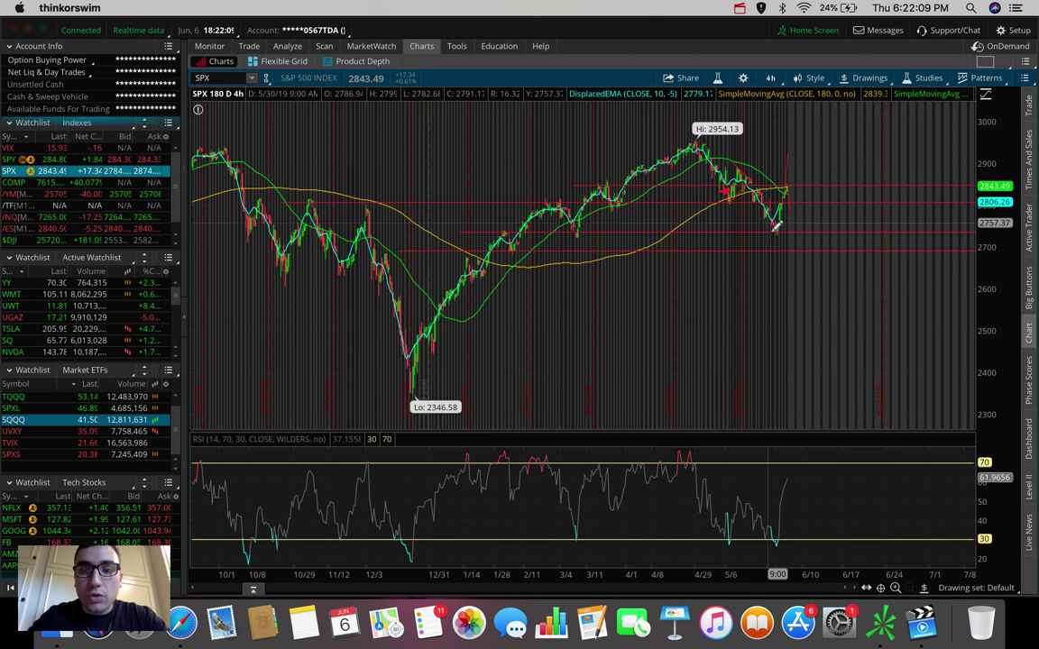
pyautogui.moveTo(744, 203); pyautogui.dragTo(762, 178)
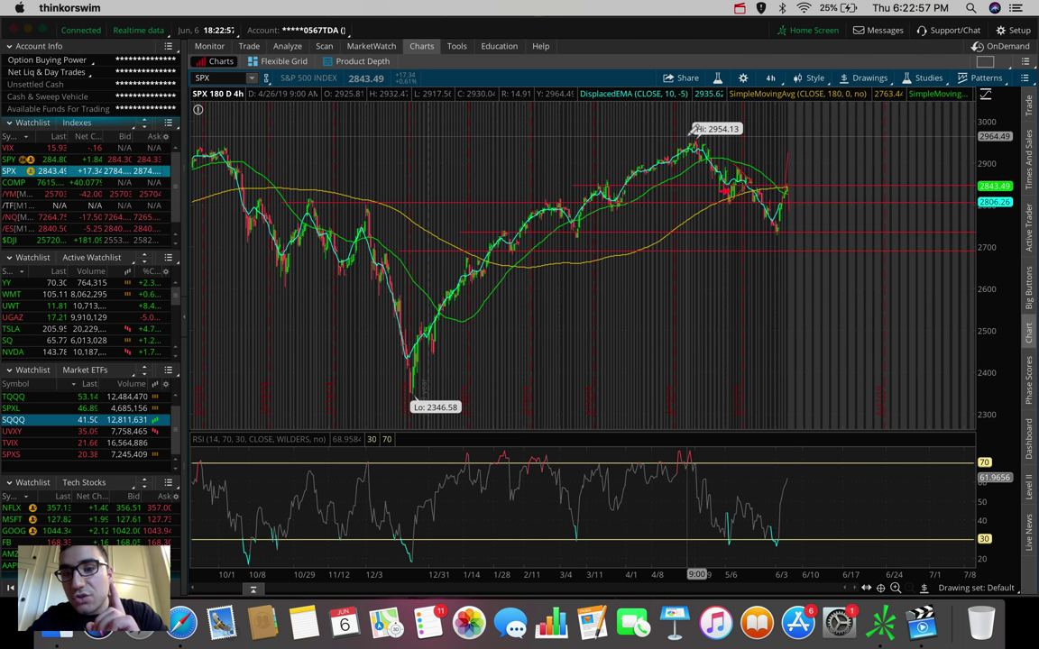
# Draw a falling trendline on SPX from the 2954.13 April high past the latest bars
pyautogui.click(868, 77)
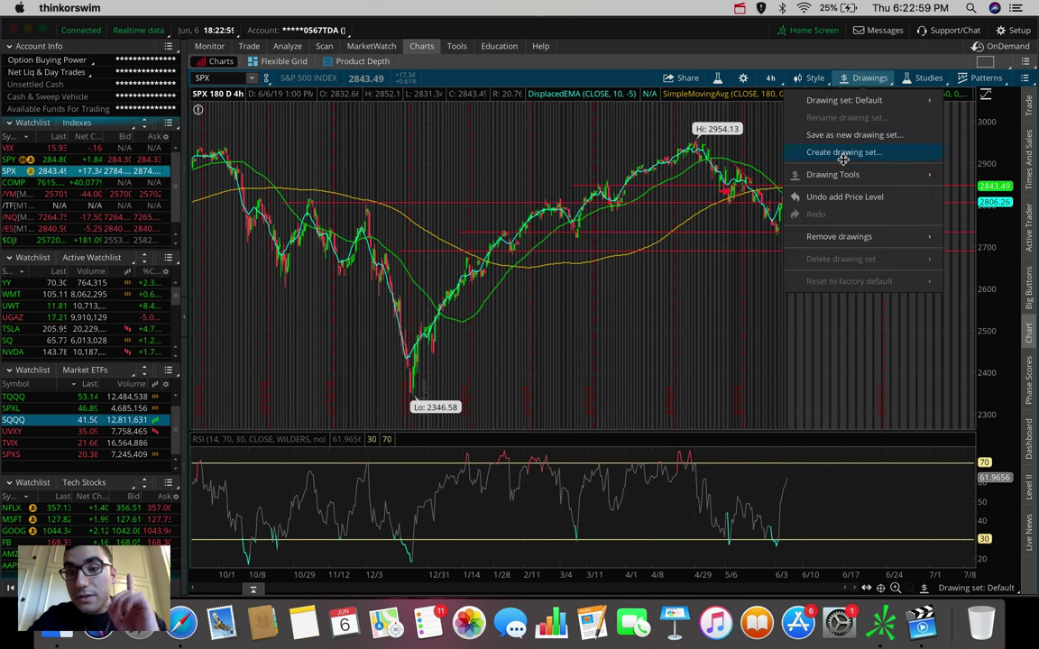
pyautogui.moveTo(840, 173)
pyautogui.click(955, 201)
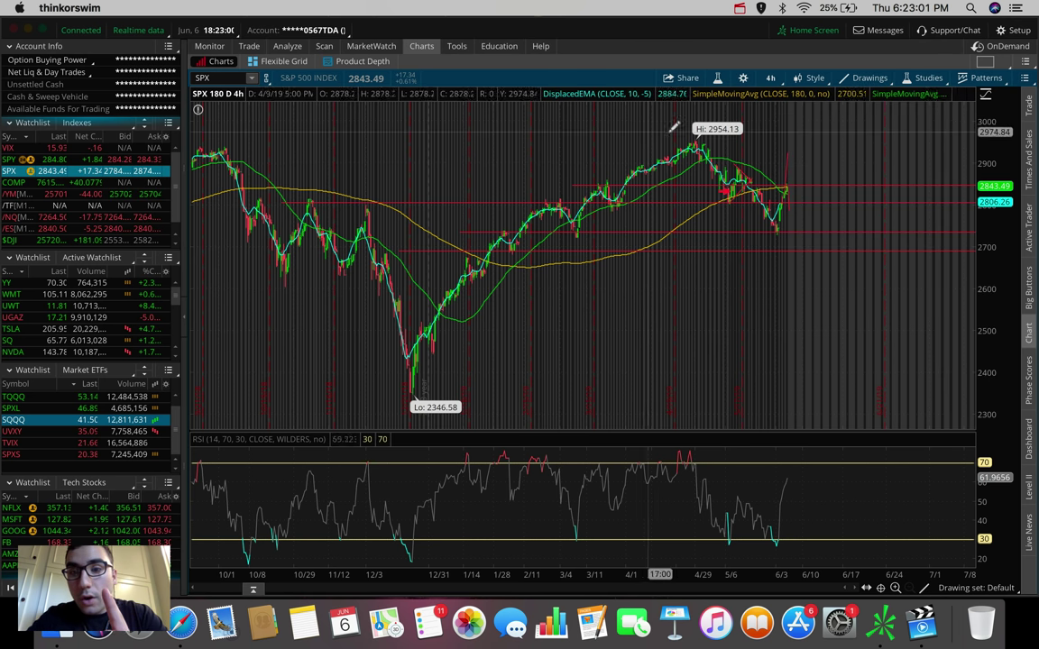
pyautogui.click(698, 136)
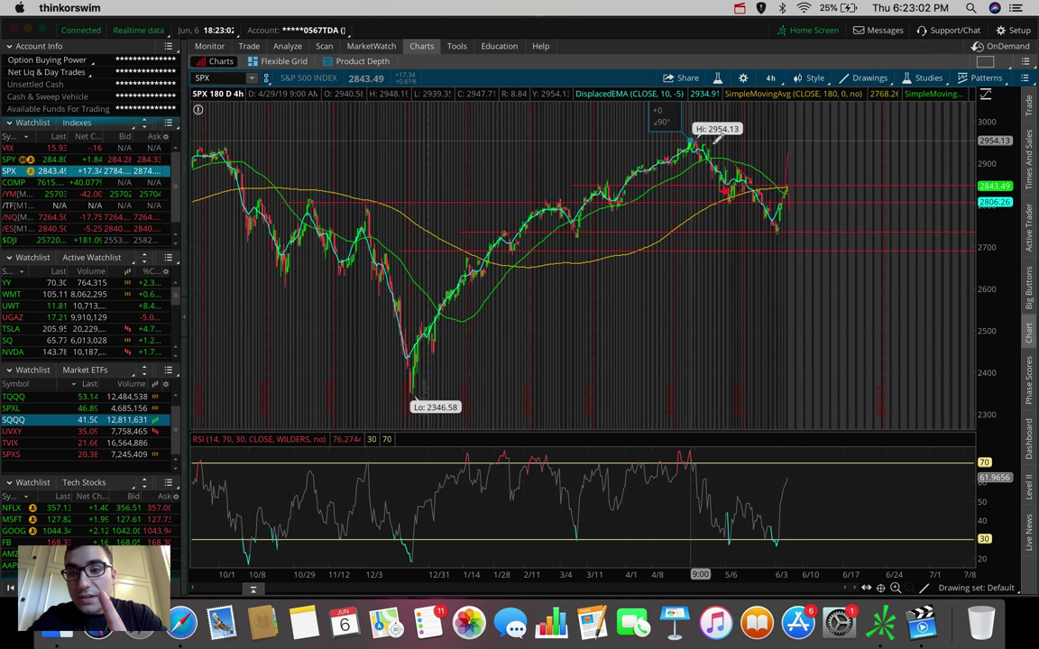
pyautogui.click(810, 199)
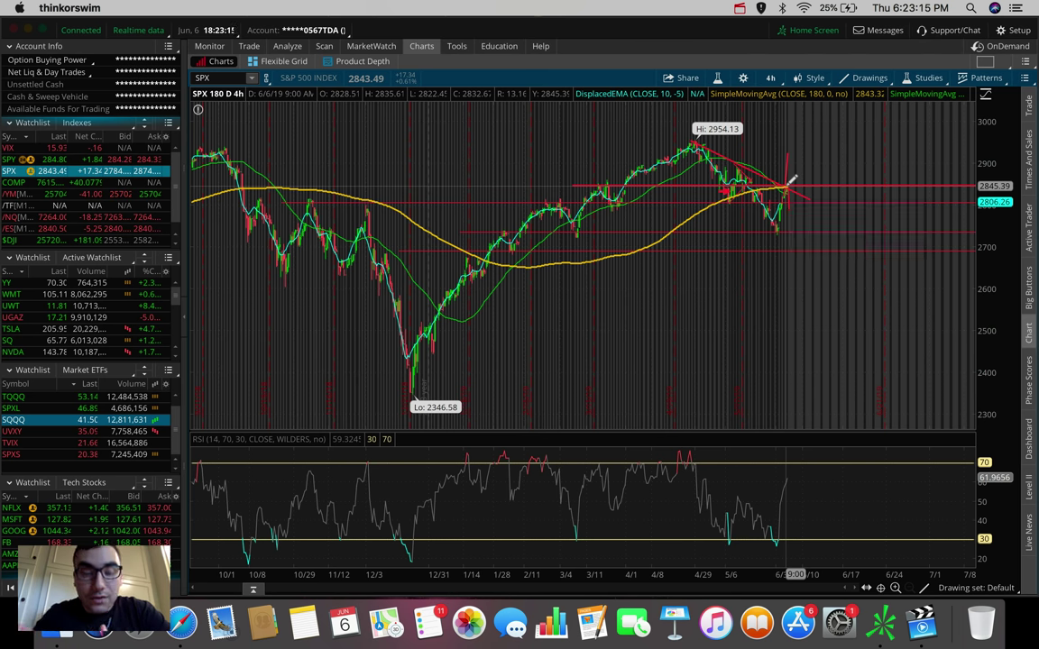
# Move down the Indexes watchlist to chart $DJI on the 180-day, 4-hour view
pyautogui.press('Down')
pyautogui.press('Down')
pyautogui.press('Down')
pyautogui.press('Down')
pyautogui.press('Down')
pyautogui.press('Down')
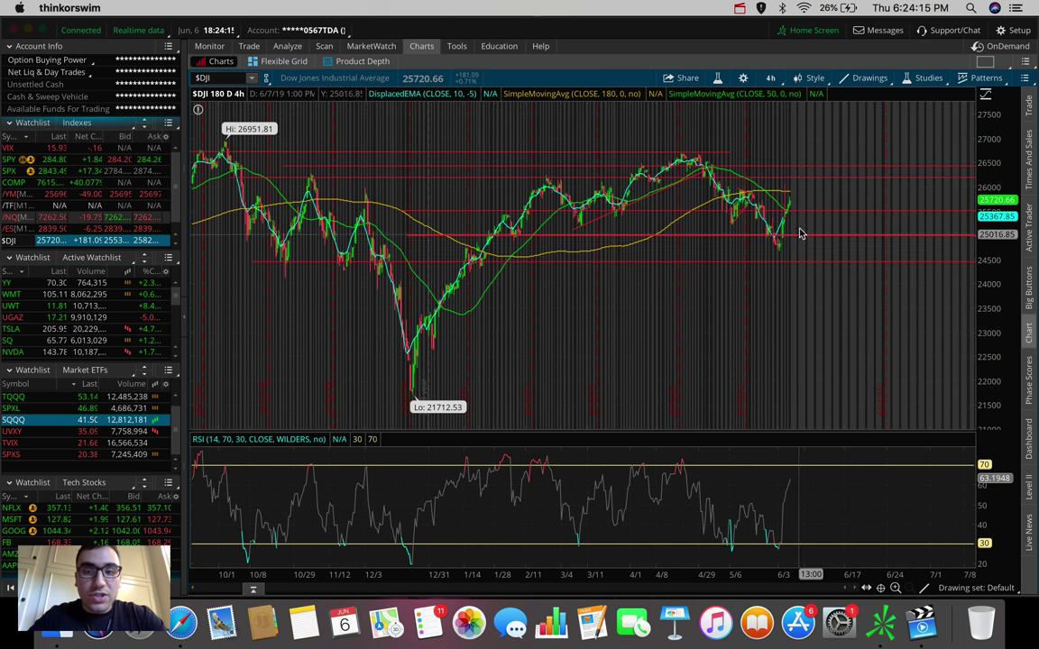
pyautogui.moveTo(797, 215)
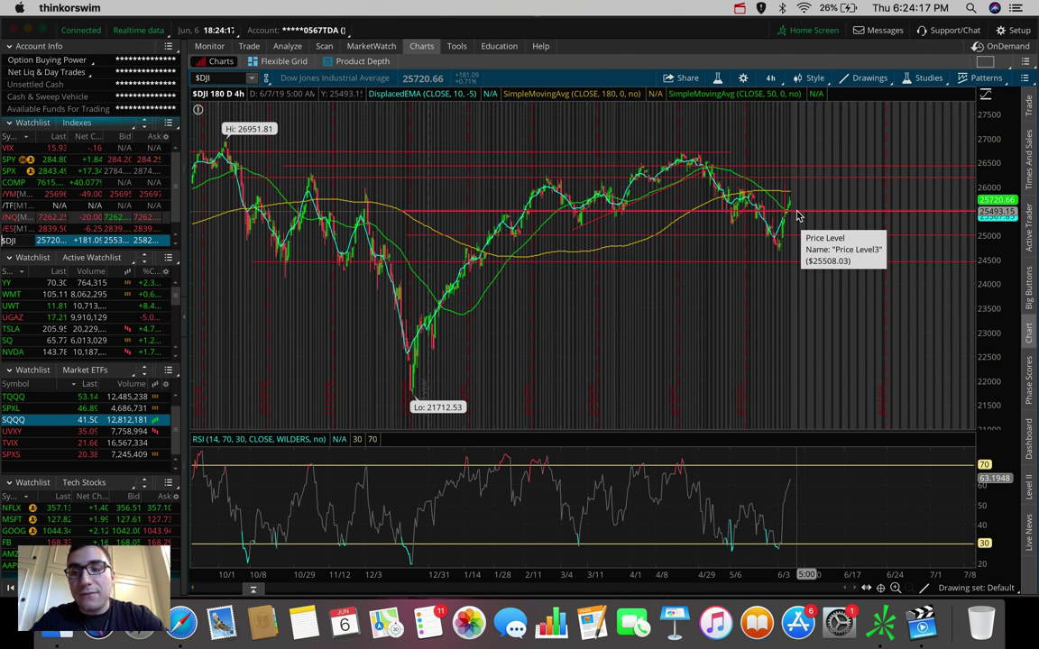
pyautogui.moveTo(791, 240)
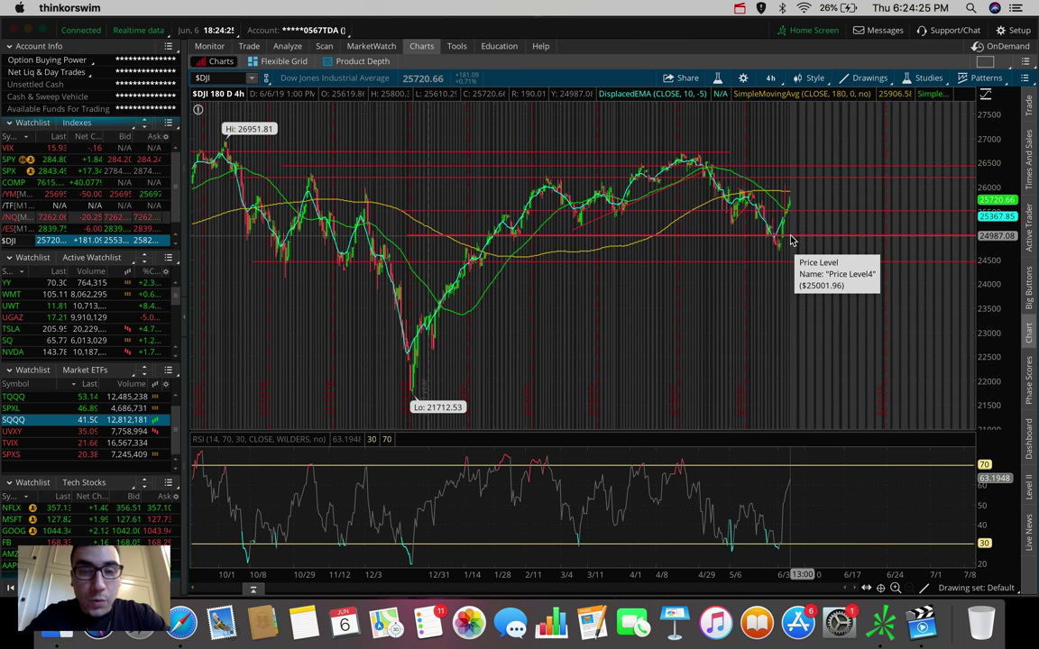
# Review $DJI on 20 D : 1h and 180 D : 4h, then chart /NQ on 20 D : 1h
pyautogui.click(768, 78)
pyautogui.click(740, 205)
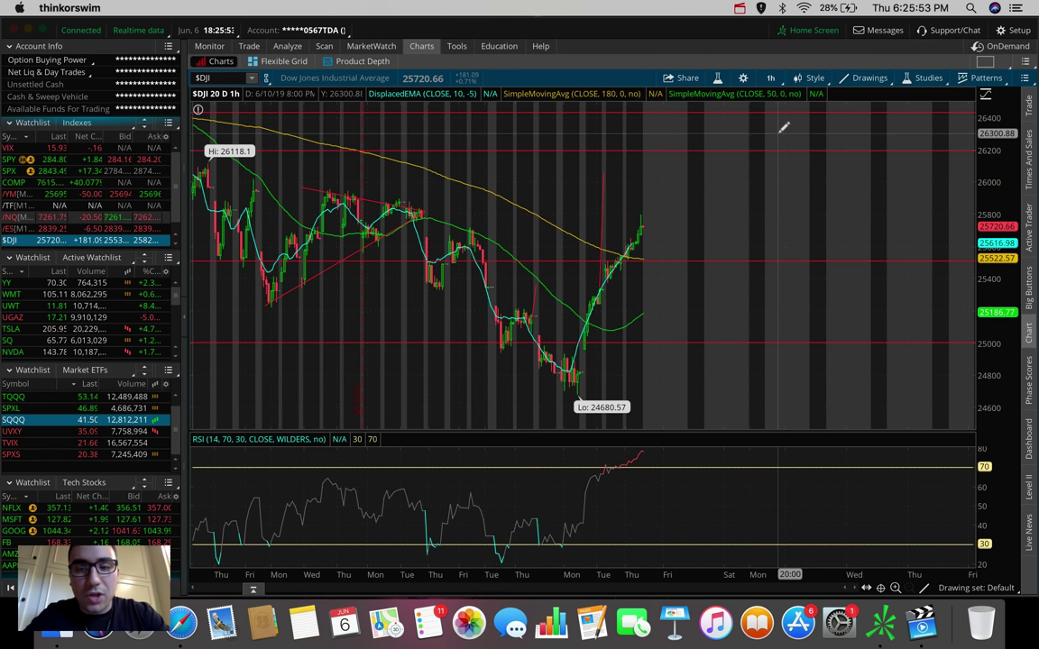
pyautogui.click(770, 77)
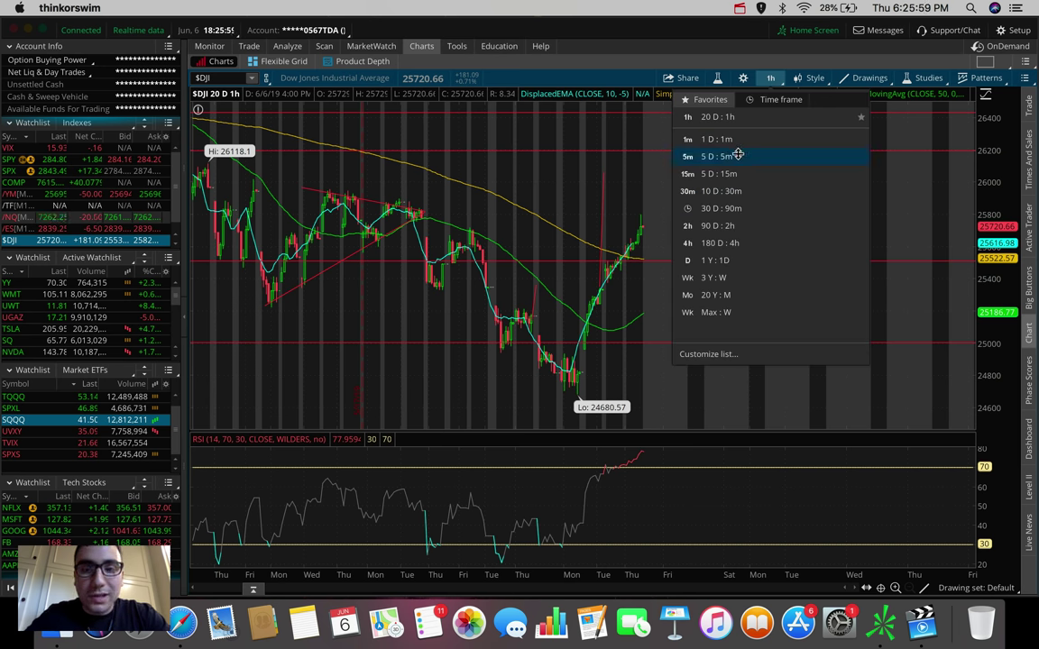
pyautogui.click(744, 242)
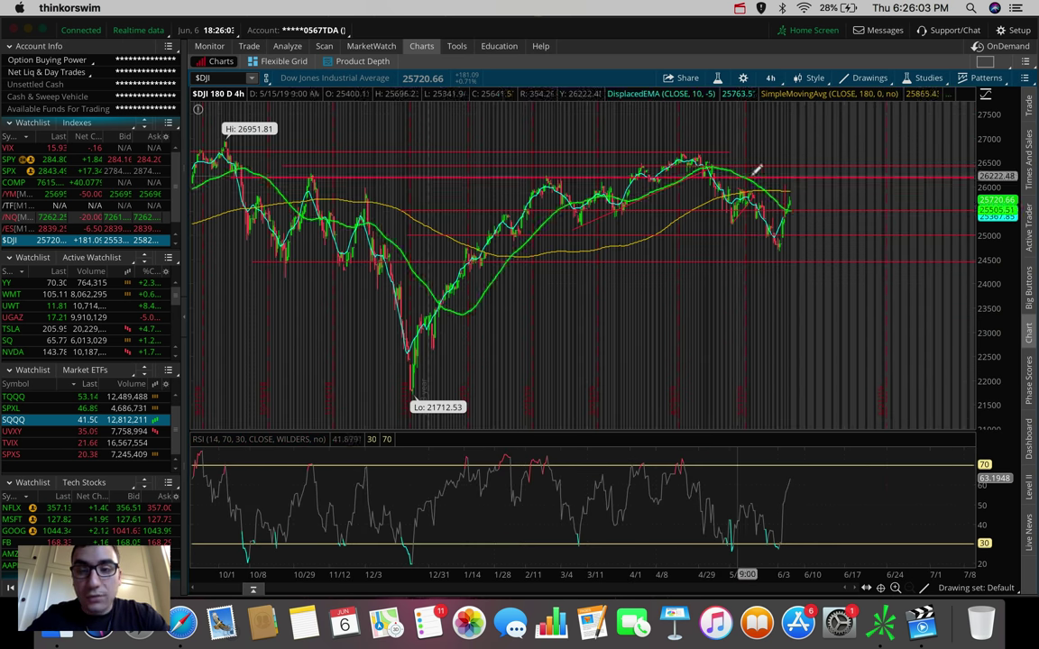
pyautogui.click(772, 78)
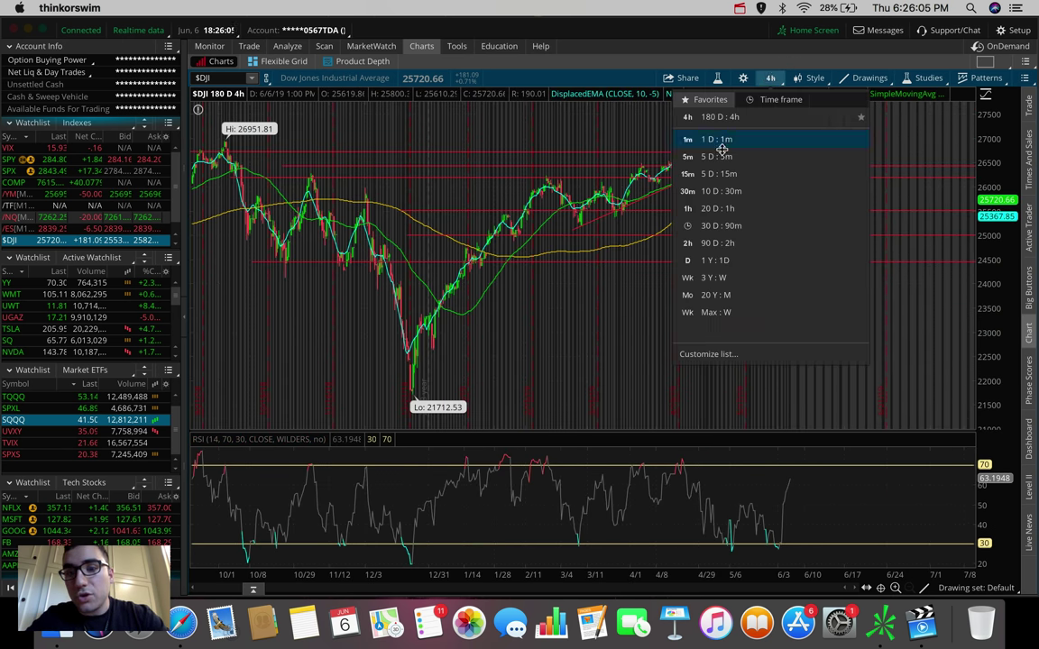
pyautogui.click(722, 209)
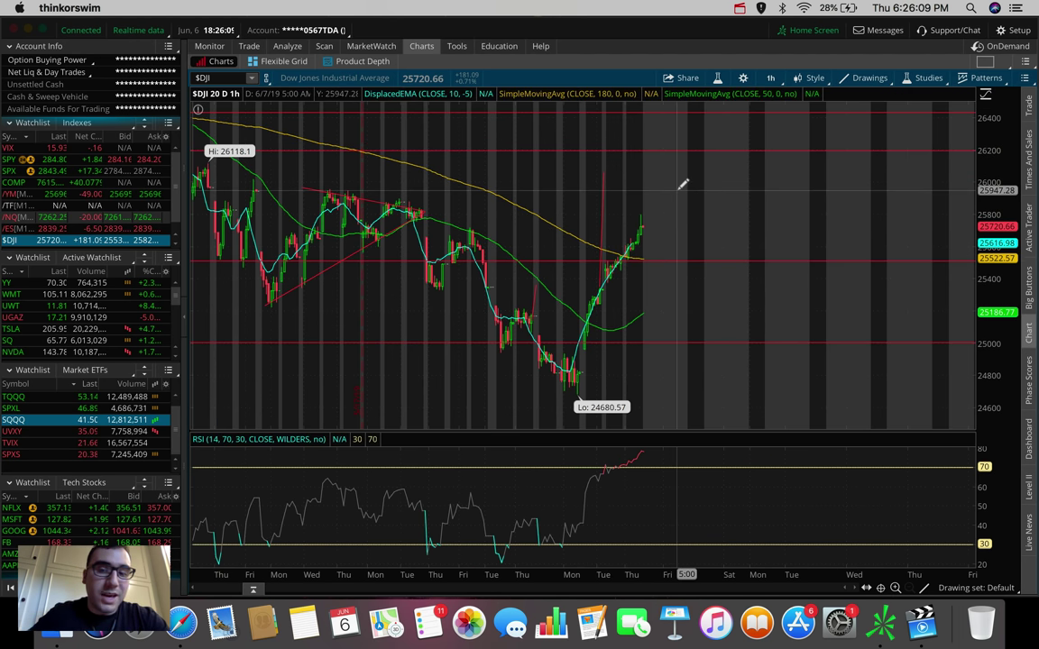
pyautogui.click(18, 217)
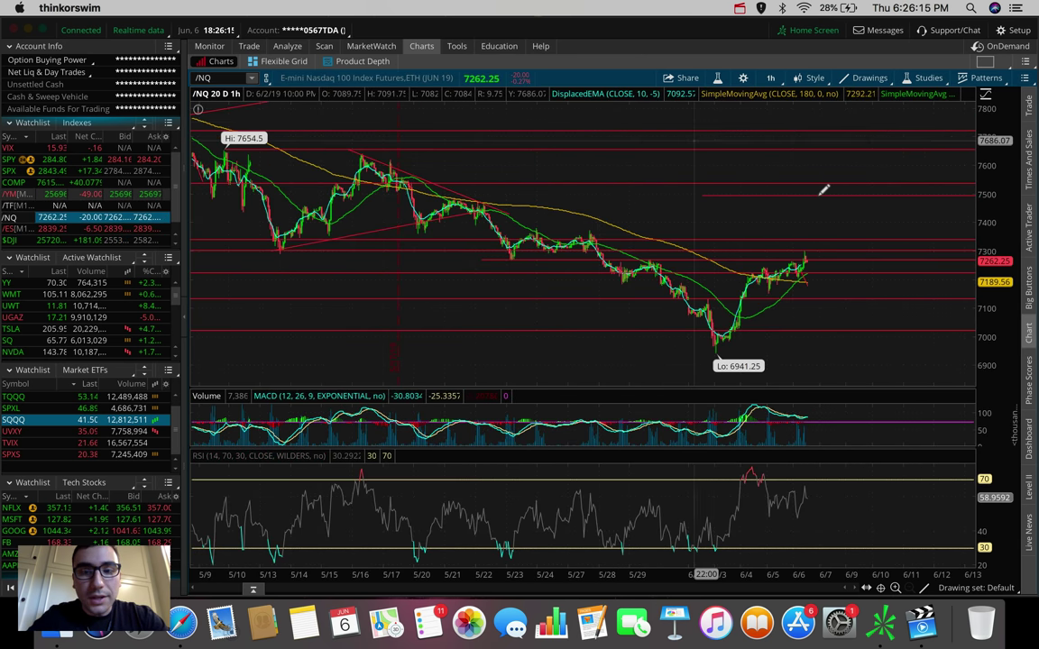
# Set /NQ to 180 D : 4h and zoom in on early May through mid June
pyautogui.click(771, 78)
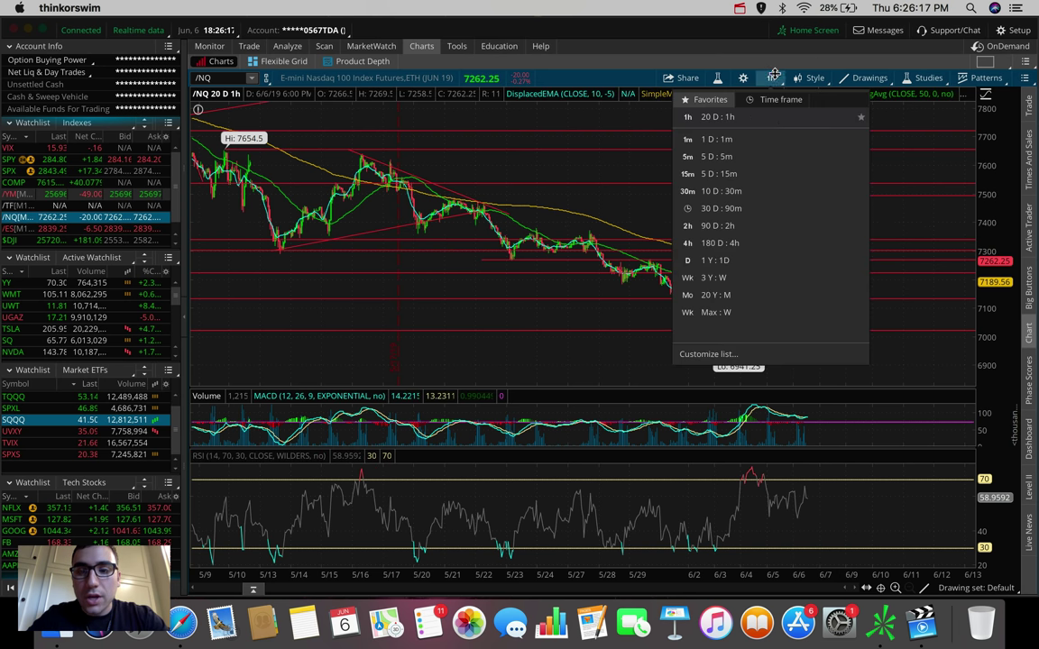
pyautogui.click(739, 242)
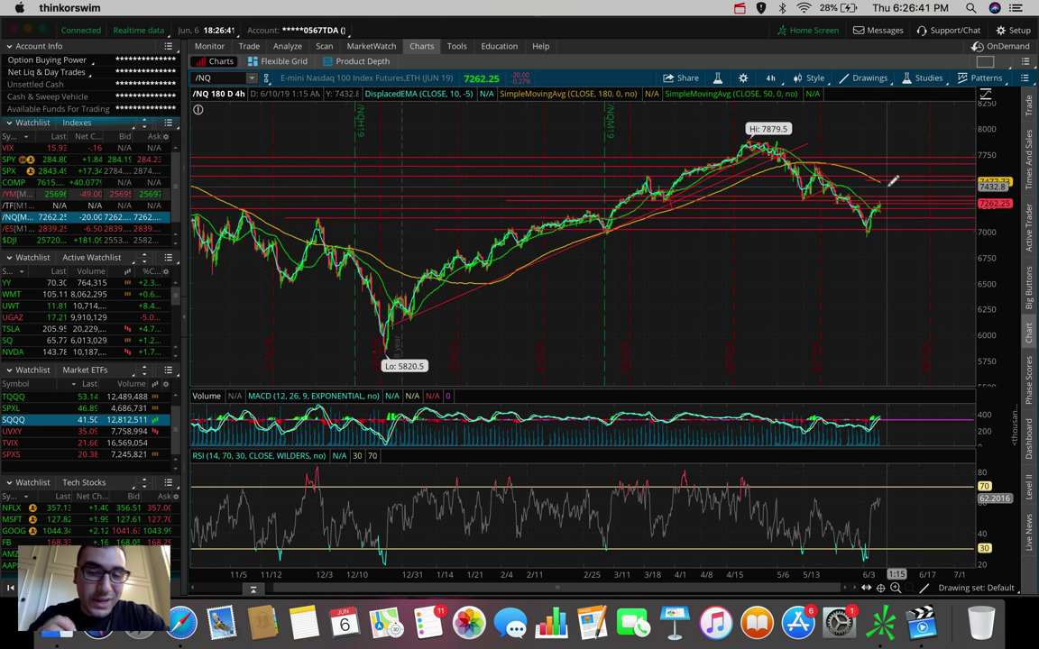
pyautogui.scroll(5, 881, 180)
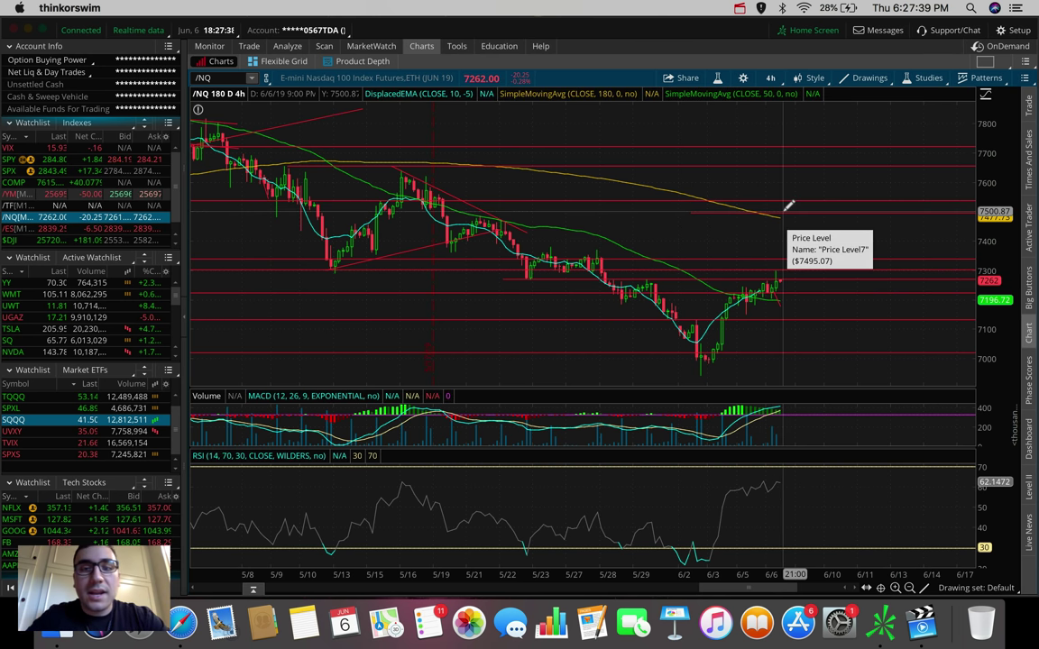
# Cycle /NQ through 20 D : 1h and 5 D : 5m, settling on 10 D : 30m
pyautogui.click(770, 79)
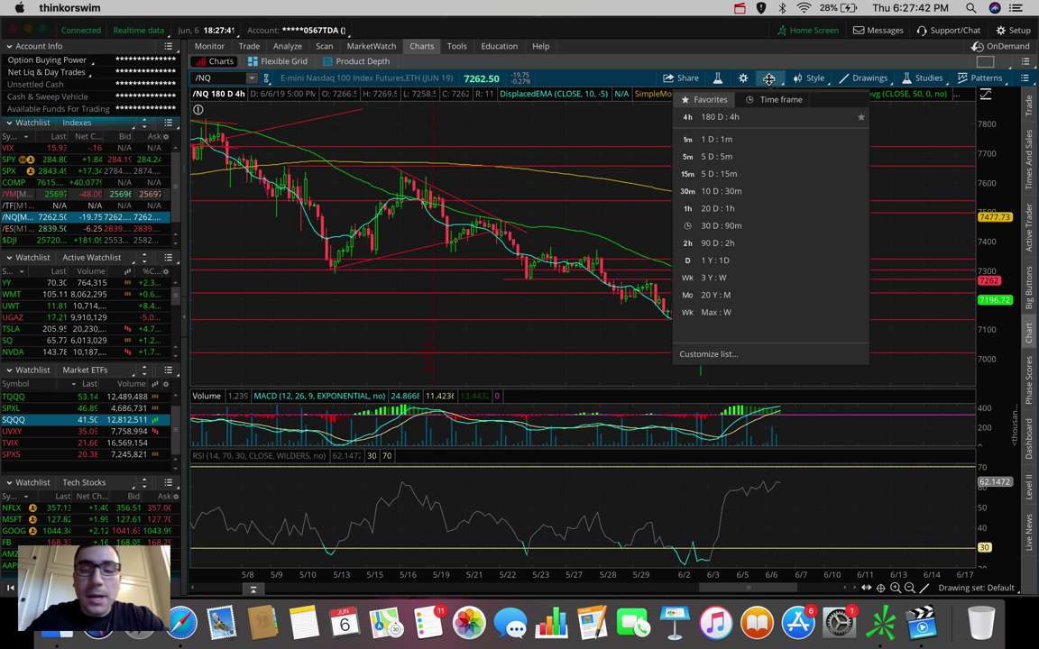
pyautogui.click(727, 208)
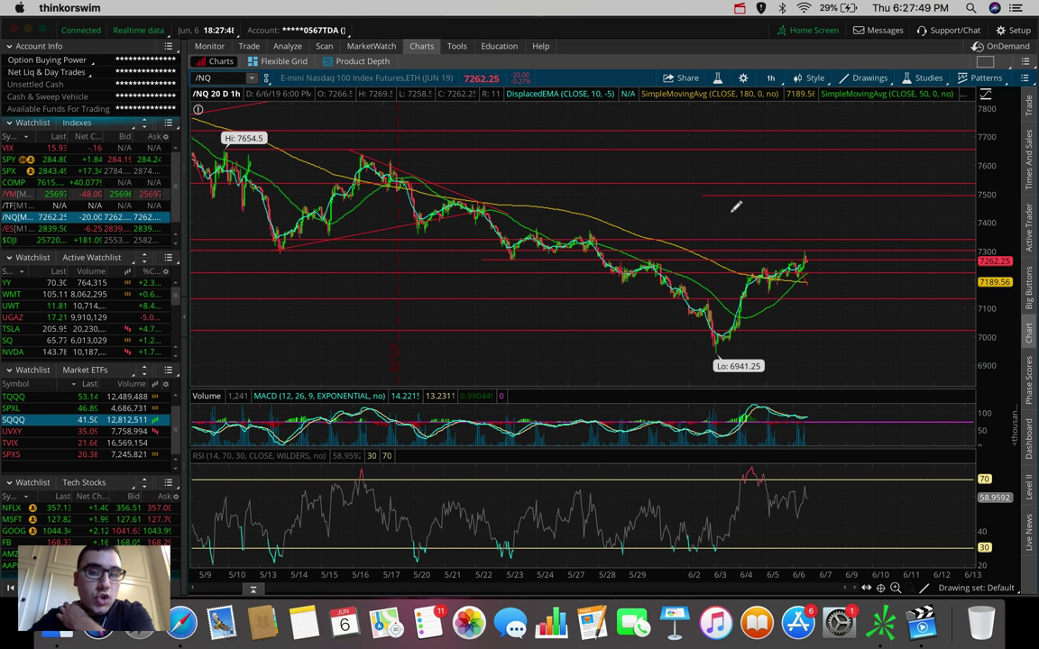
pyautogui.click(776, 77)
pyautogui.click(677, 149)
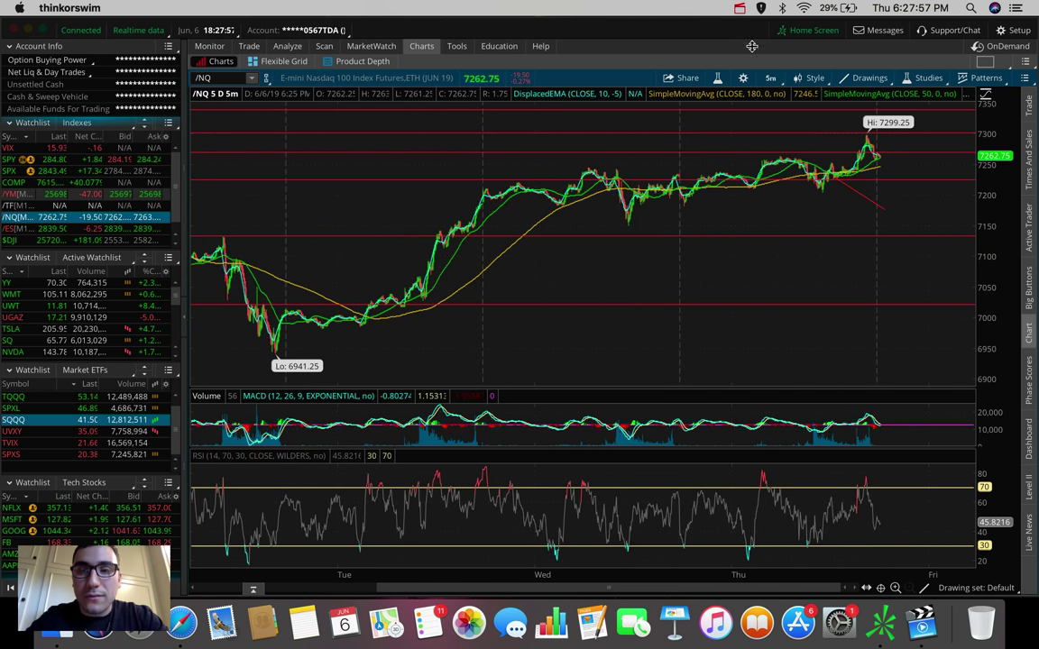
pyautogui.click(770, 77)
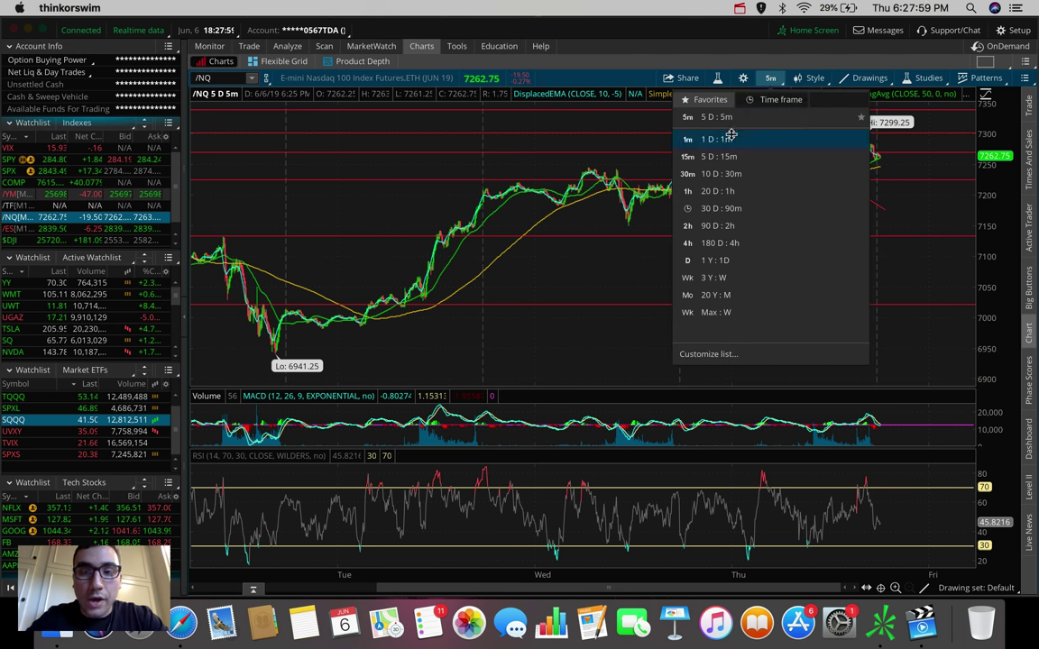
pyautogui.click(726, 174)
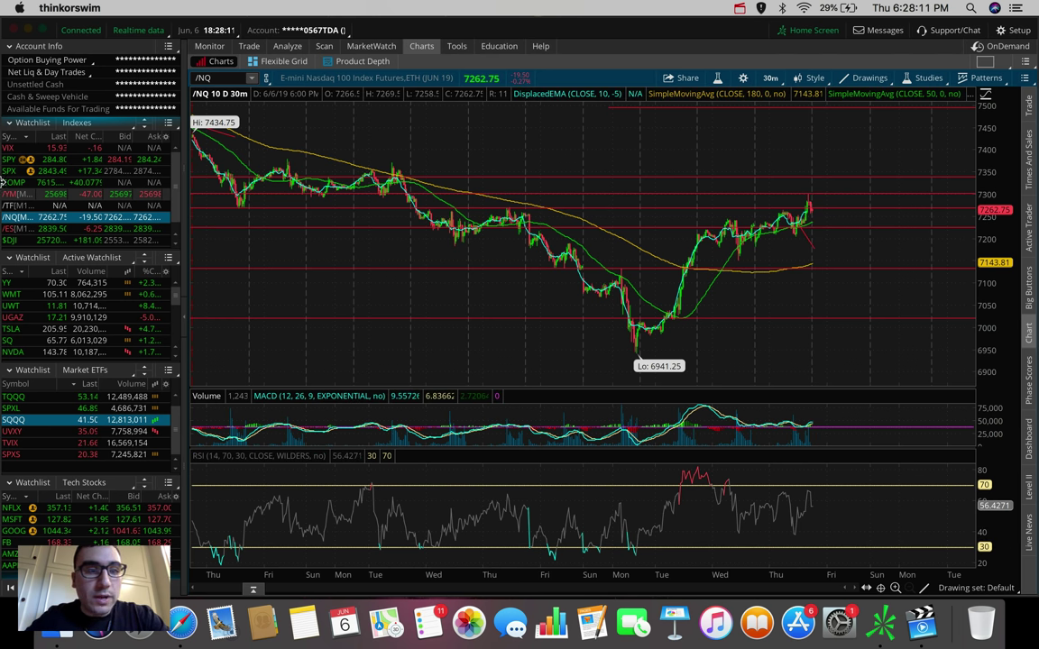
# Chart SPX from the Indexes watchlist on the 180 D : 4h timeframe
pyautogui.click(10, 171)
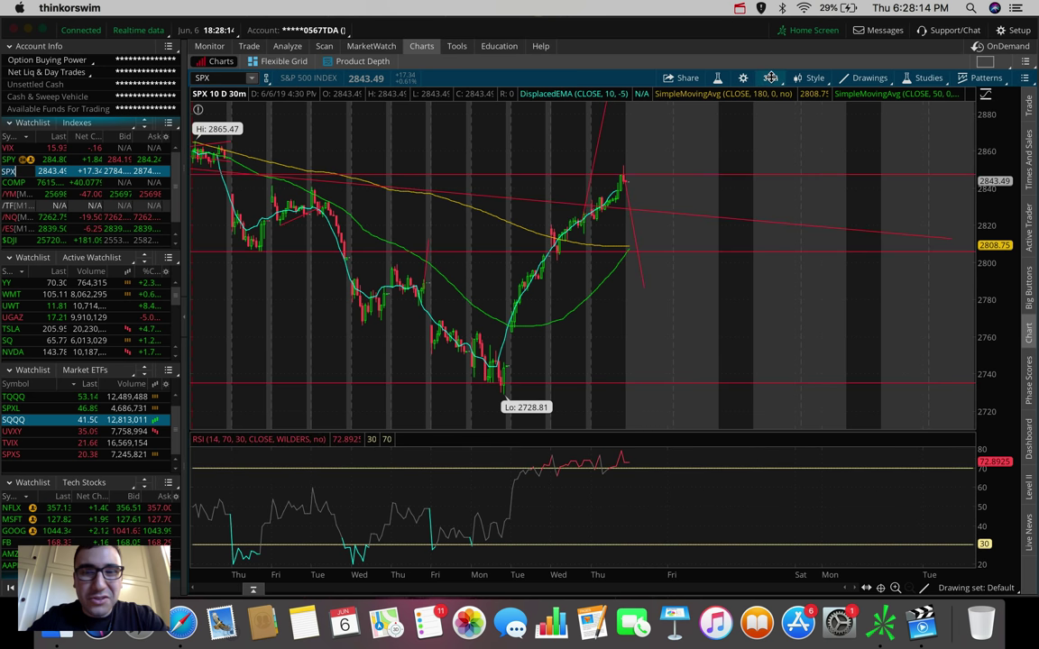
pyautogui.click(771, 77)
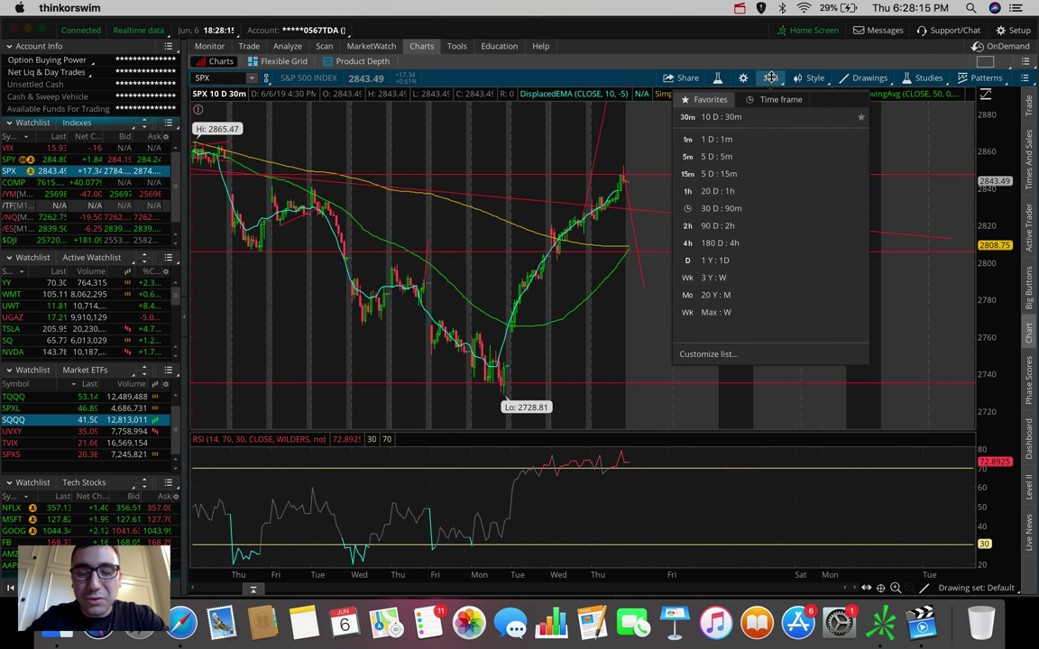
pyautogui.click(748, 243)
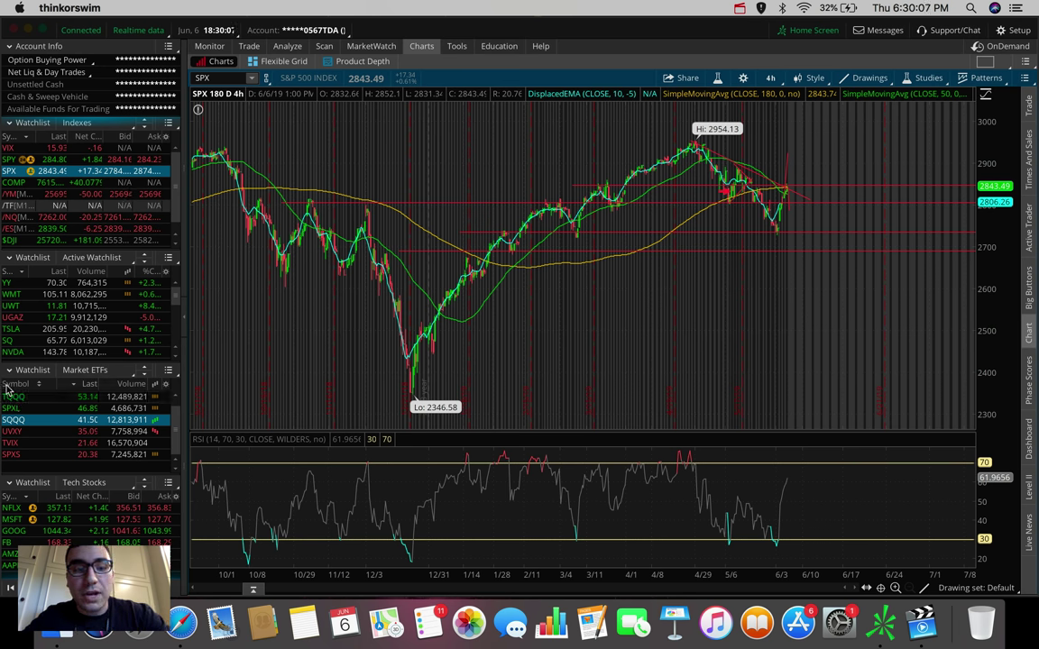
# Load the personal Inverse ETFs list into the second watchlist
pyautogui.click(91, 257)
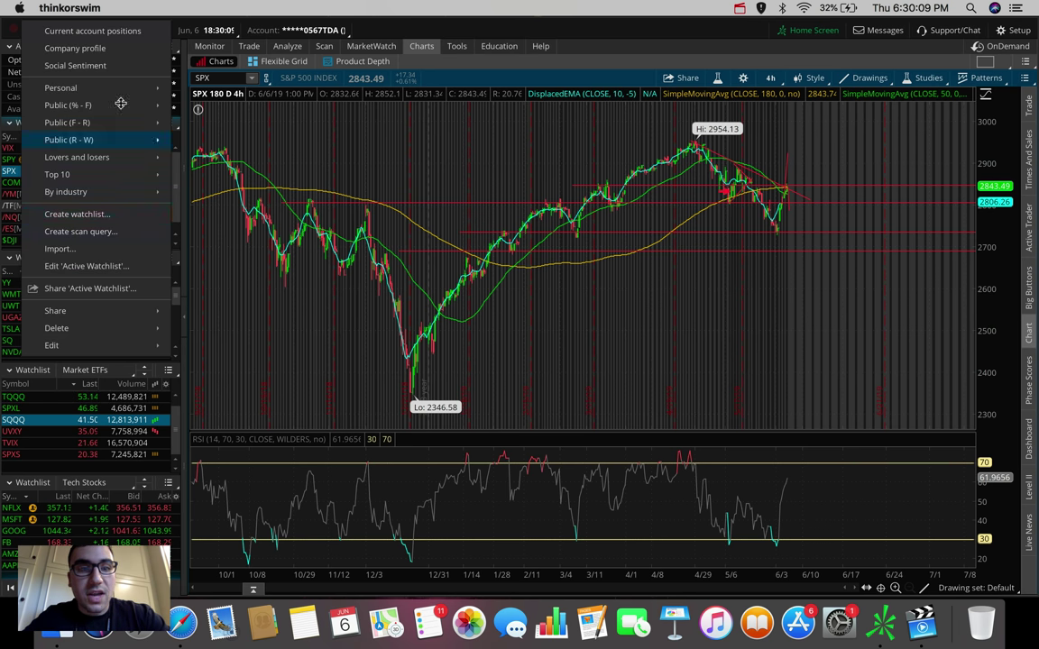
pyautogui.moveTo(111, 88)
pyautogui.click(207, 201)
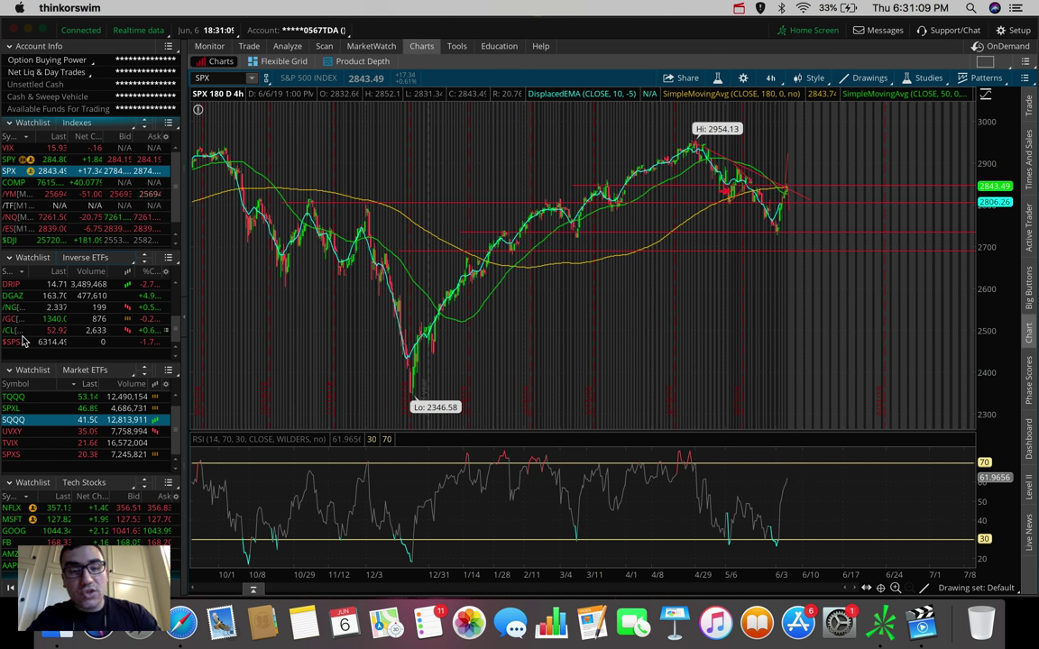
# Chart SQQQ from the watchlist on the 180-day, 4-hour view
pyautogui.click(211, 78)
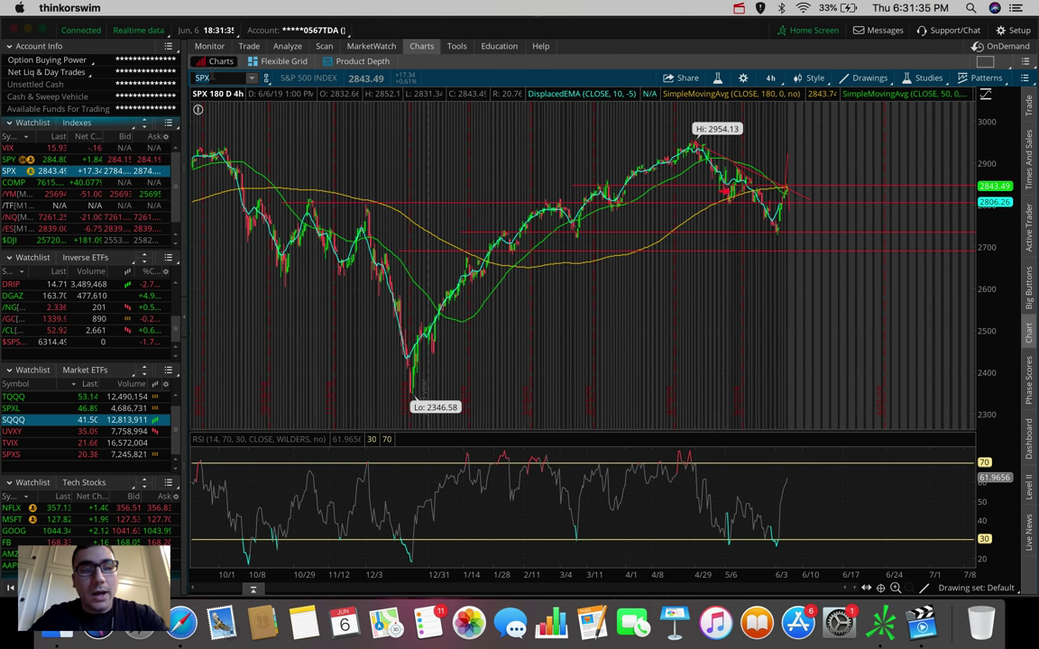
pyautogui.click(13, 419)
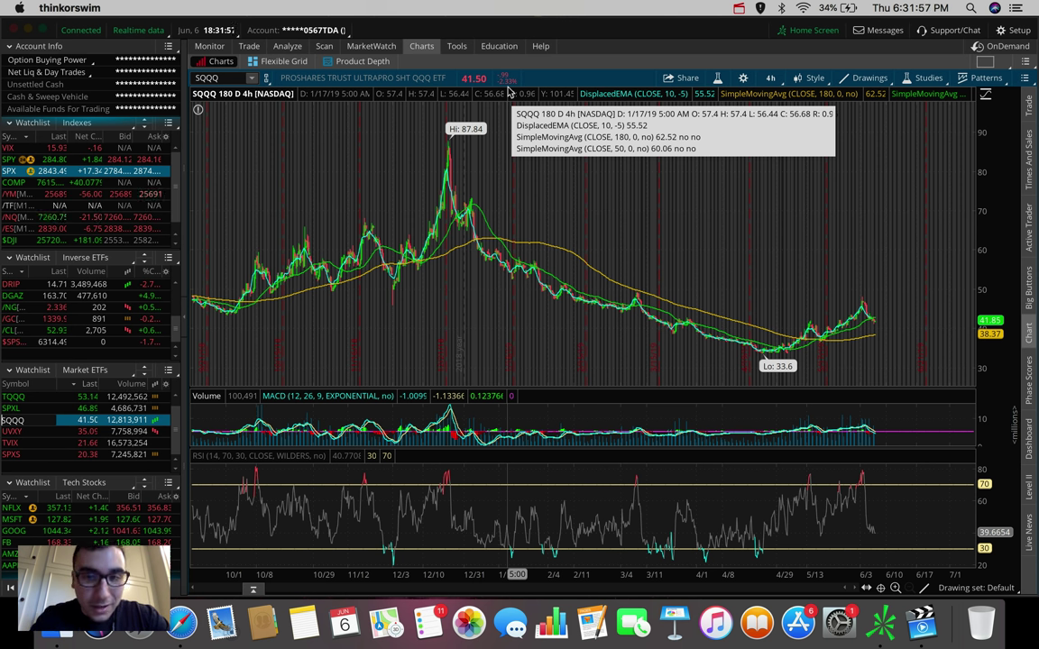
# Put SQQQ on a 1-day, 1-minute chart and measure its drop of about -0.77% over 13 bars
pyautogui.click(770, 78)
pyautogui.click(747, 140)
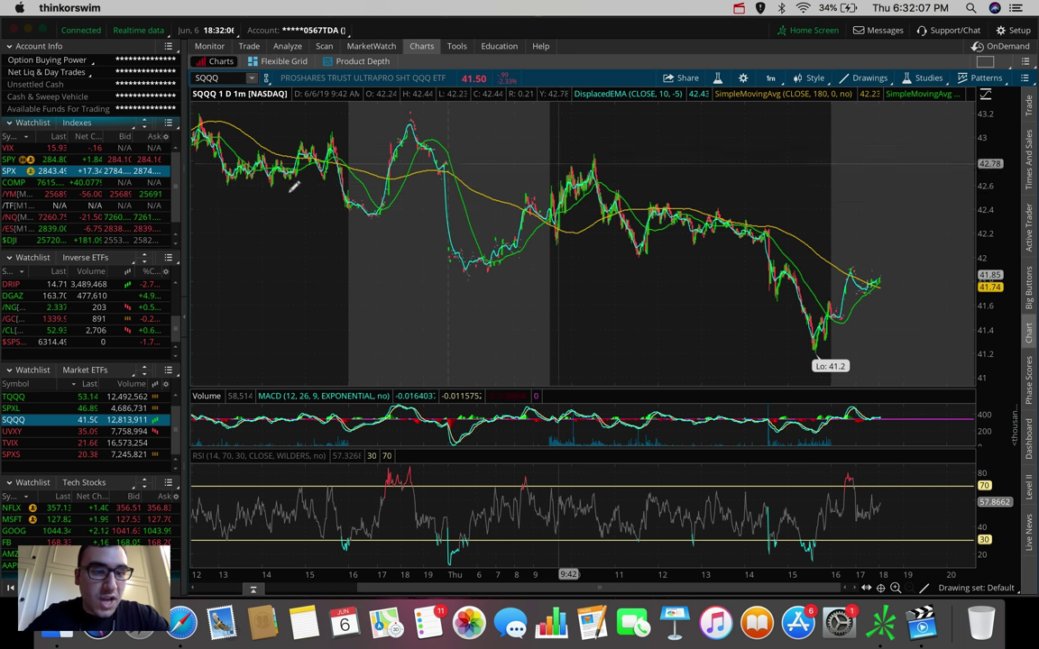
pyautogui.click(54, 218)
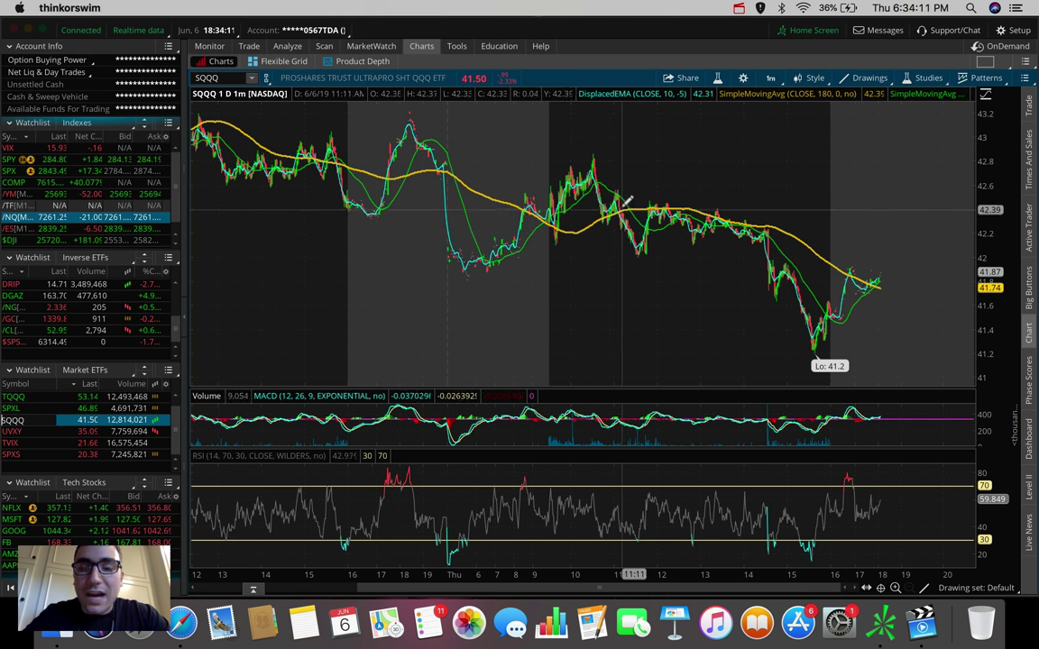
pyautogui.moveTo(621, 167); pyautogui.dragTo(626, 216)
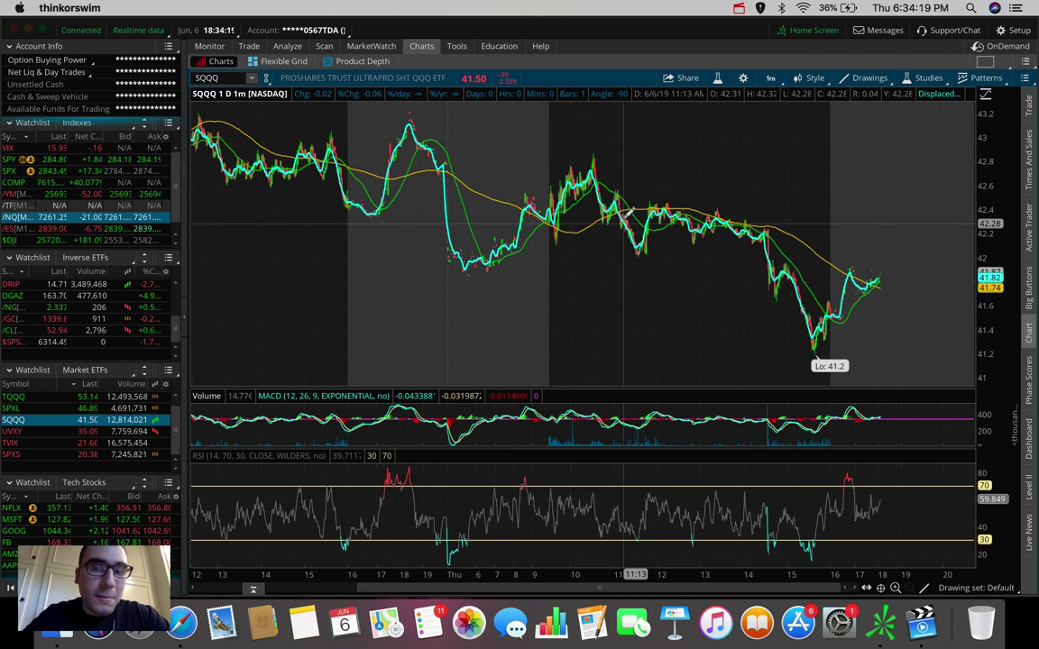
# Return SQQQ to 180 D : 4h, spanning the 33.6 low to the 87.84 high
pyautogui.click(770, 78)
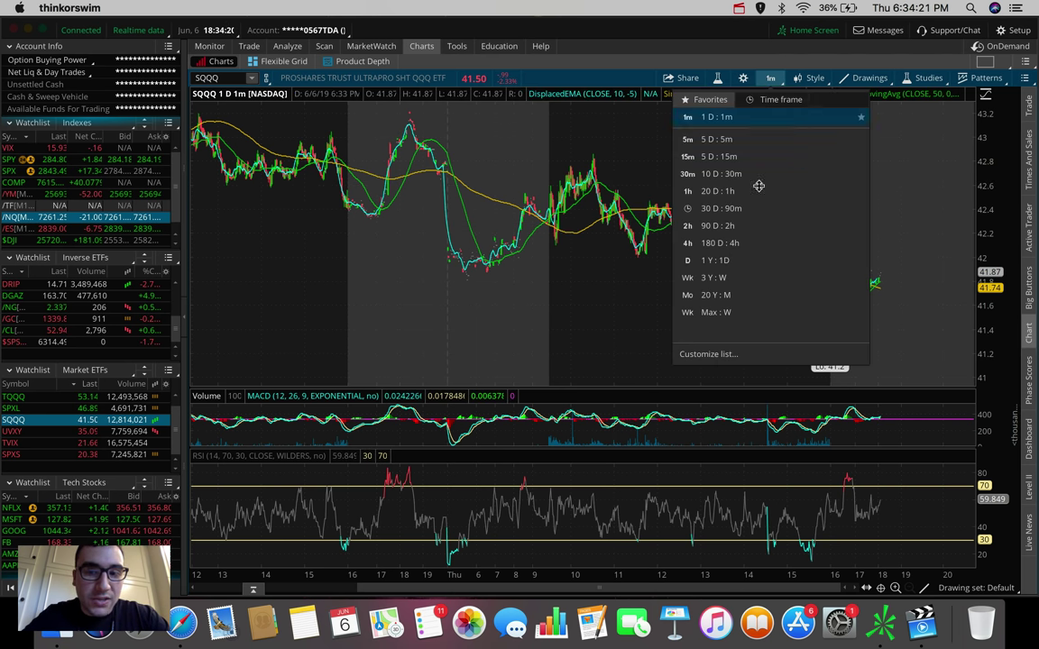
pyautogui.click(741, 241)
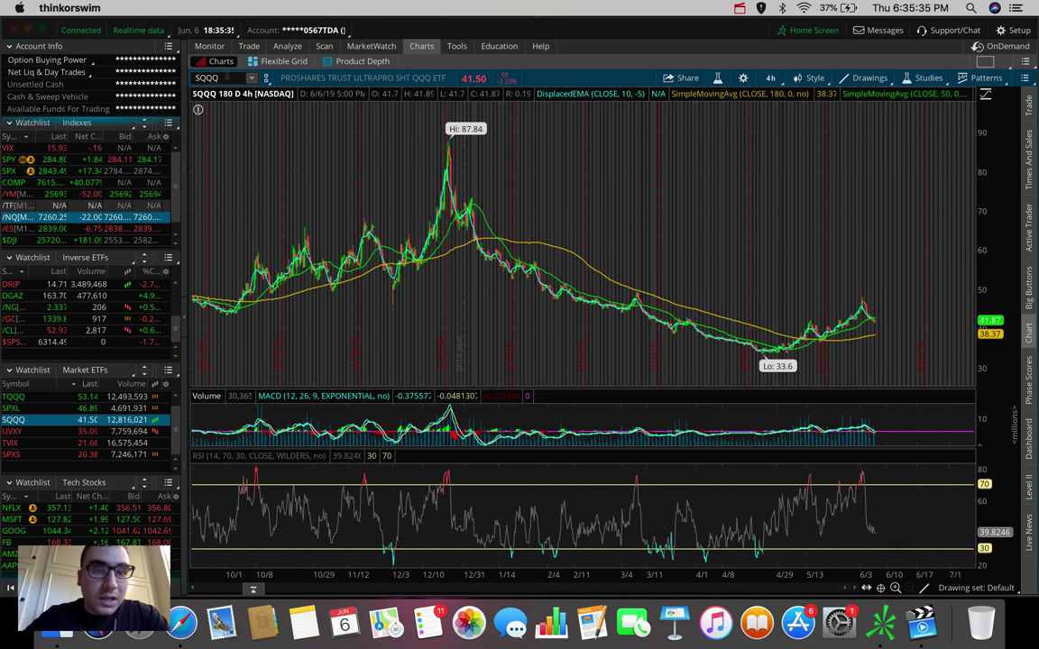
# Enter TSLA as the chart symbol to show Tesla at 205.95 on the 180-day, 4-hour view
pyautogui.click(216, 78)
pyautogui.write('TSLA')
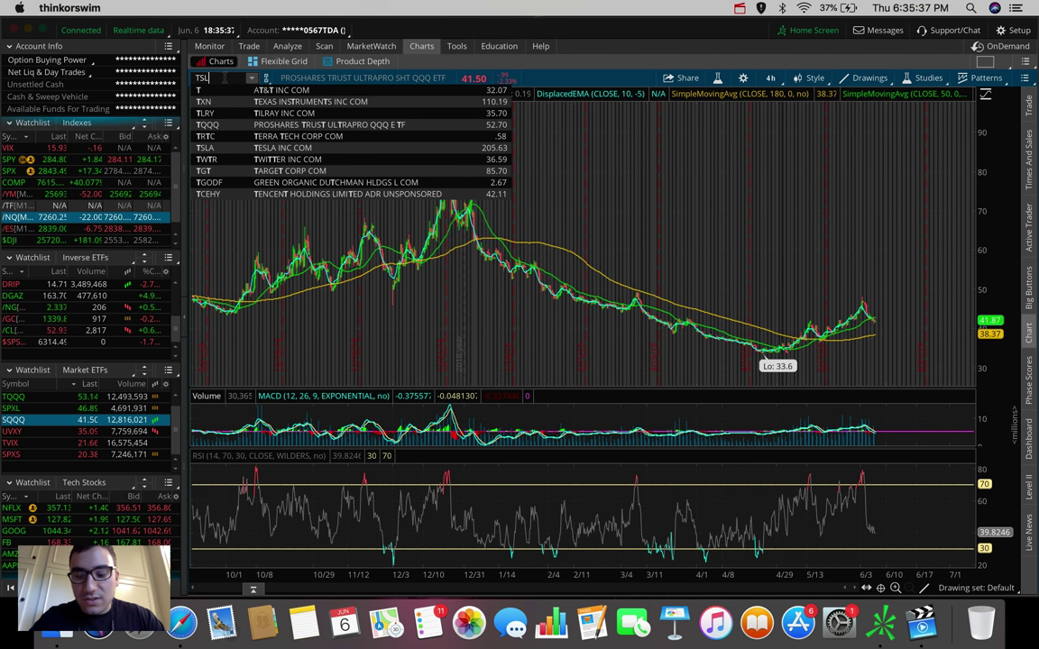
pyautogui.press('Return')
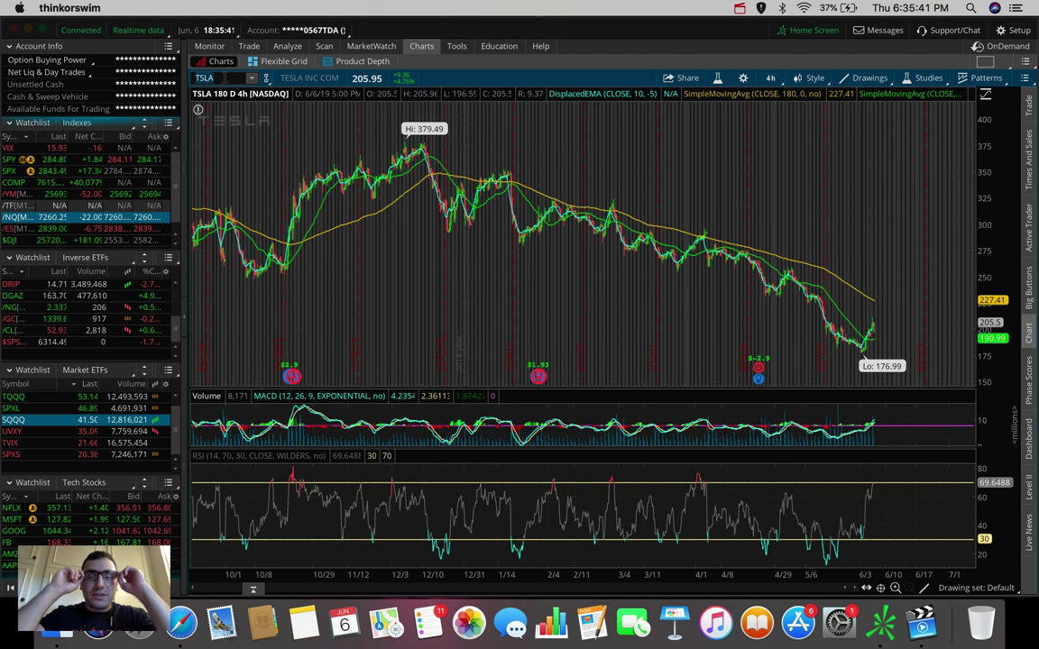
pyautogui.click(224, 78)
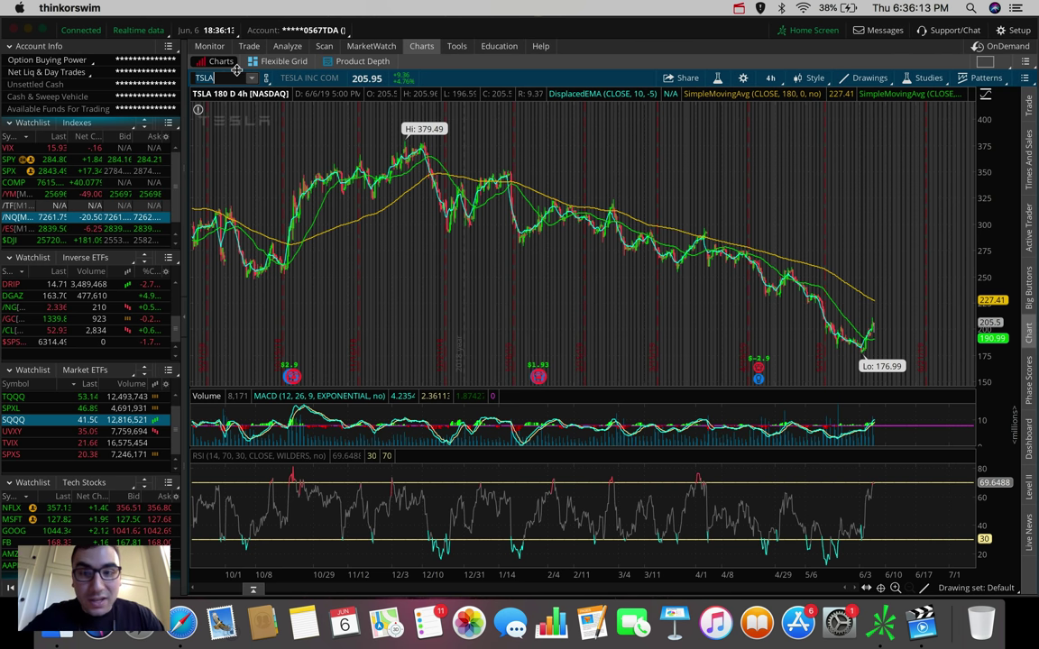
# Change Tesla's chart to 5 D : 5m, spanning 176.99 to 211
pyautogui.click(770, 76)
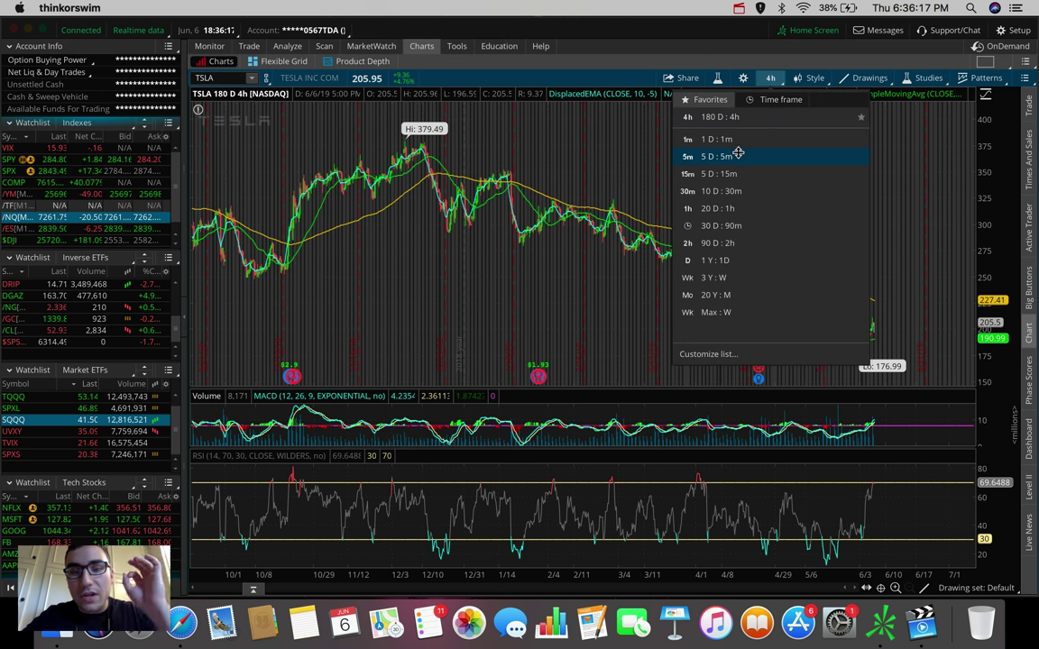
pyautogui.click(738, 156)
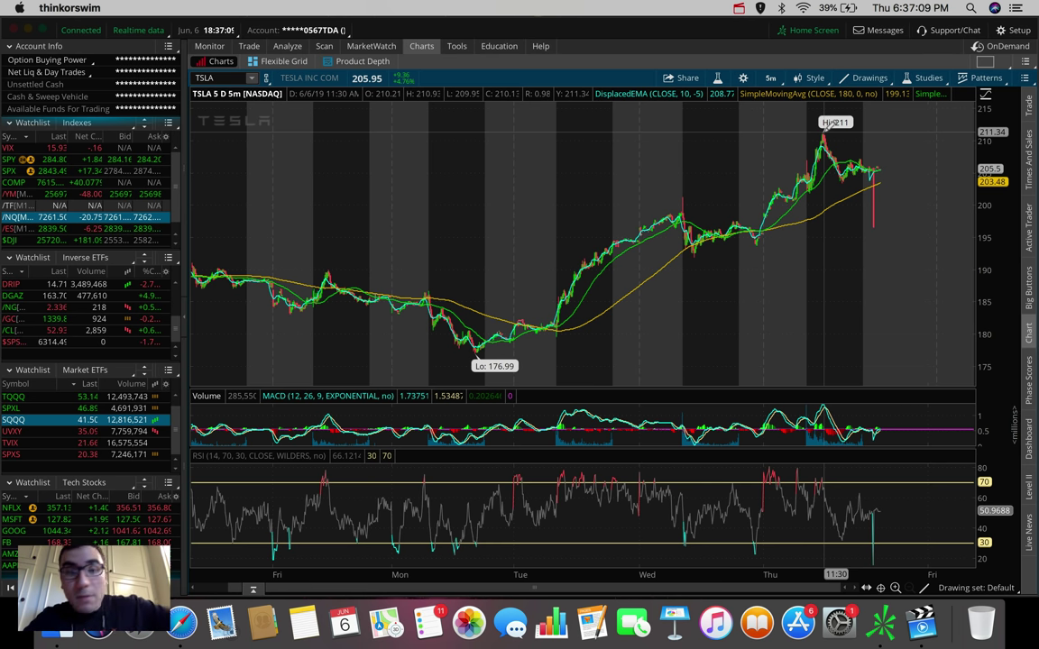
pyautogui.click(768, 79)
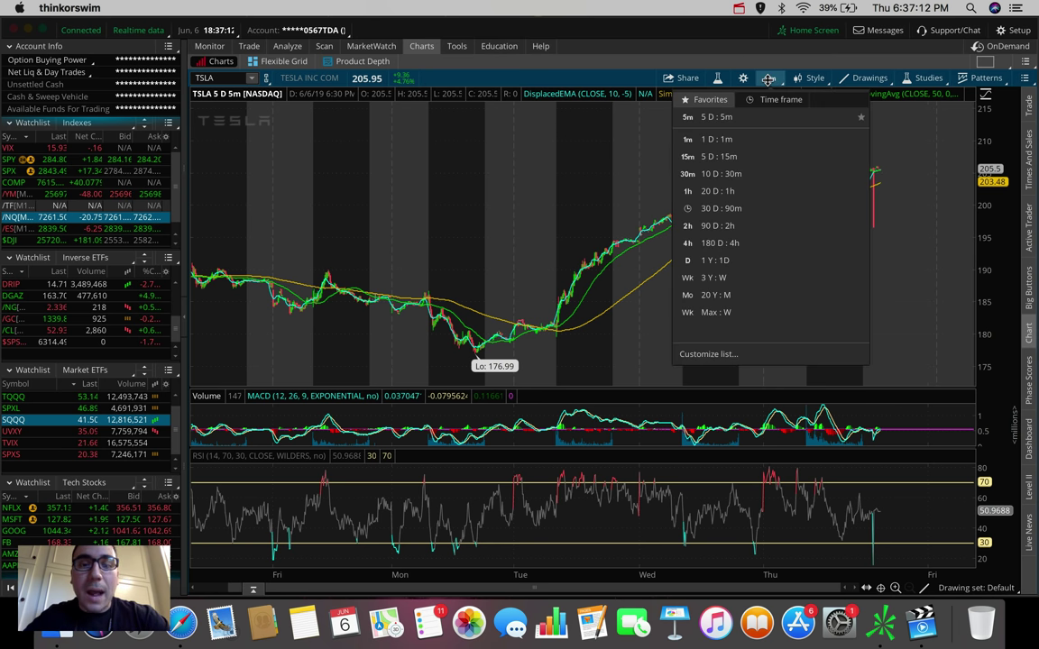
# Pick 180 D : 4h from Favorites to put Tesla back on 4-hour bars
pyautogui.click(731, 247)
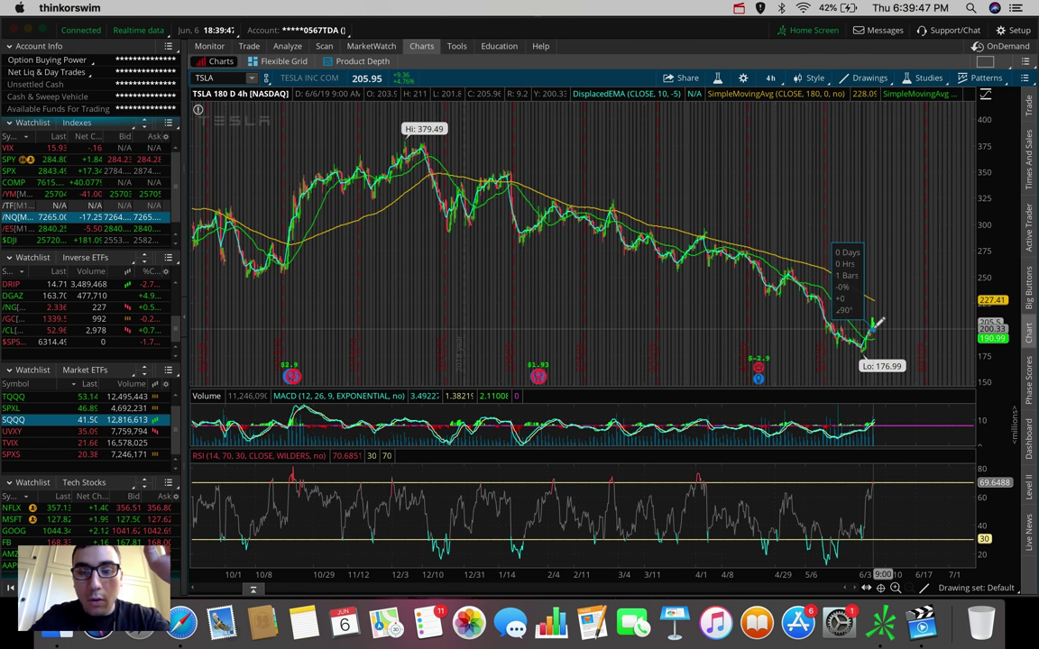
pyautogui.moveTo(877, 321); pyautogui.dragTo(882, 243)
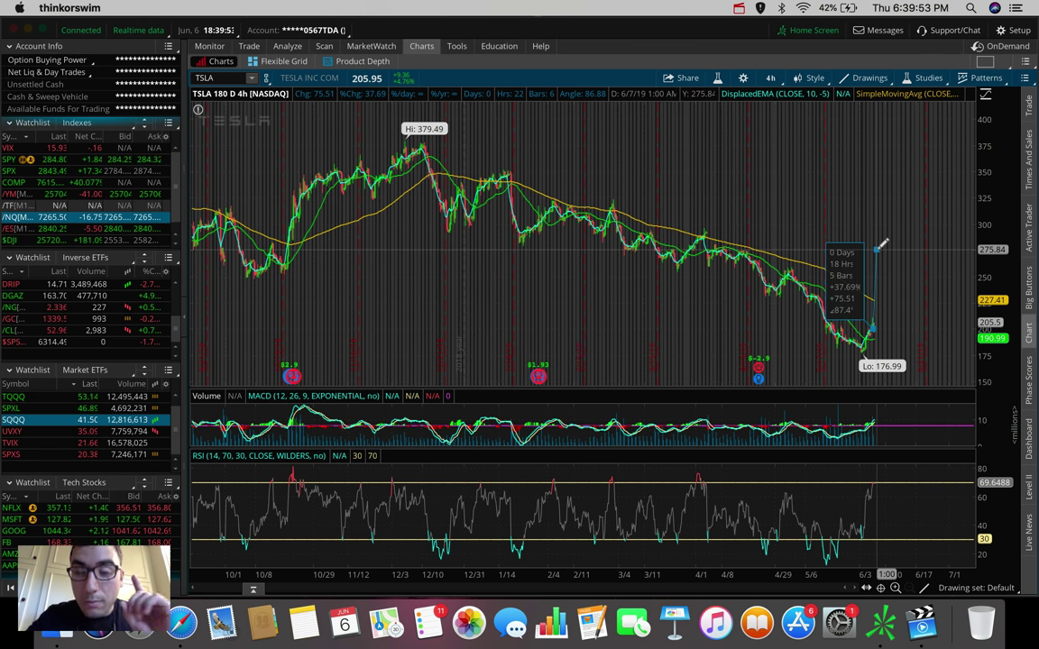
pyautogui.moveTo(883, 244); pyautogui.dragTo(866, 214)
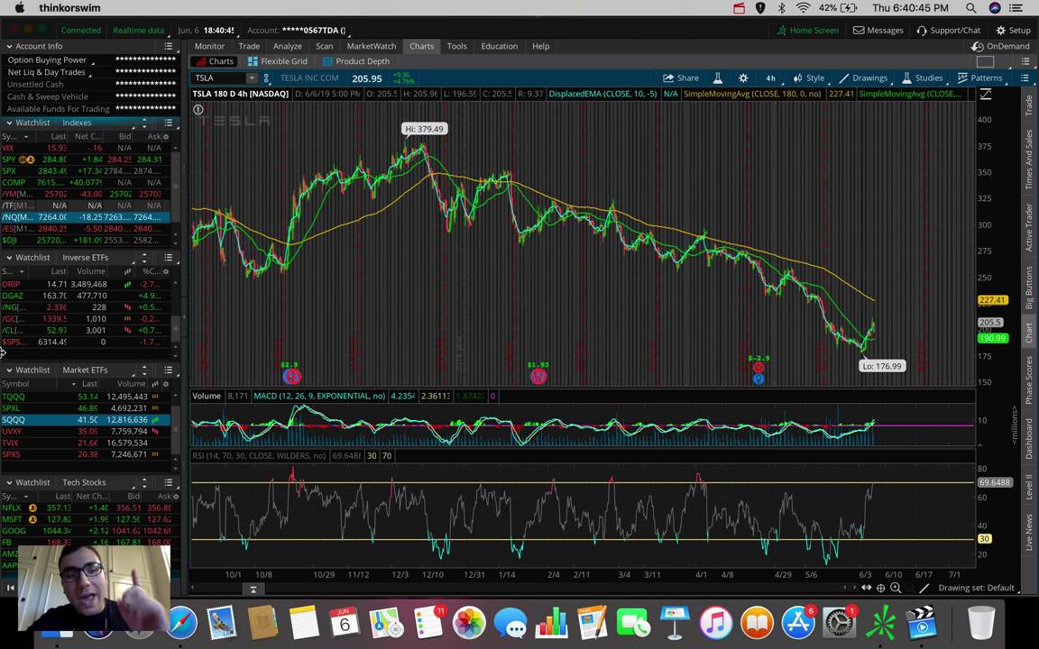
# Enter AMD as the chart symbol to show it at 31.82 on the 180-day, 4-hour view
pyautogui.click(212, 78)
pyautogui.write('AMD')
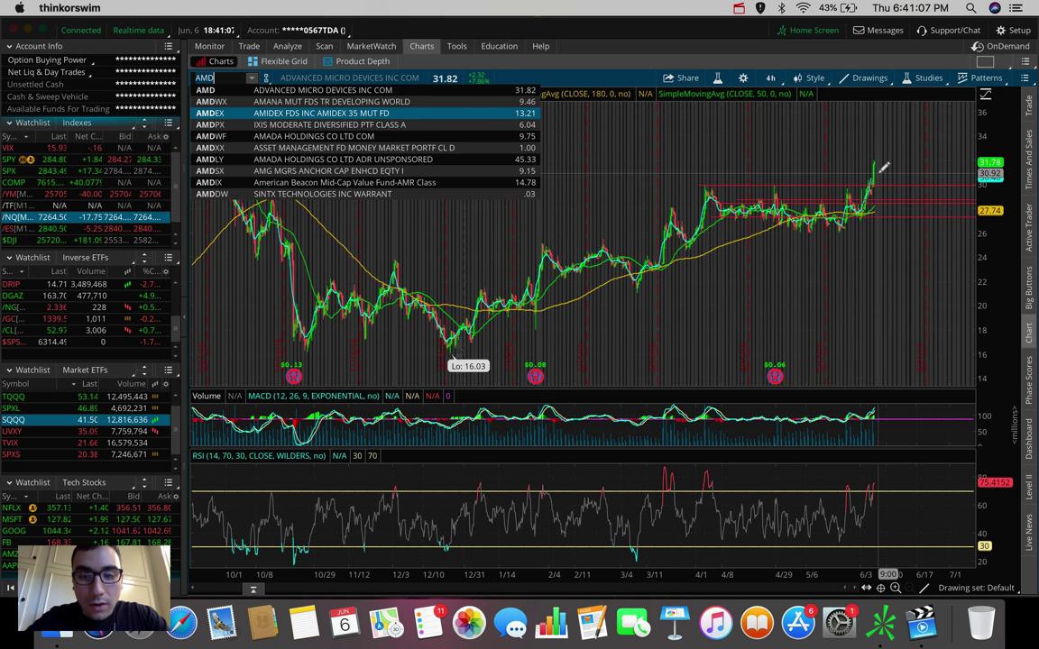
pyautogui.press('Return')
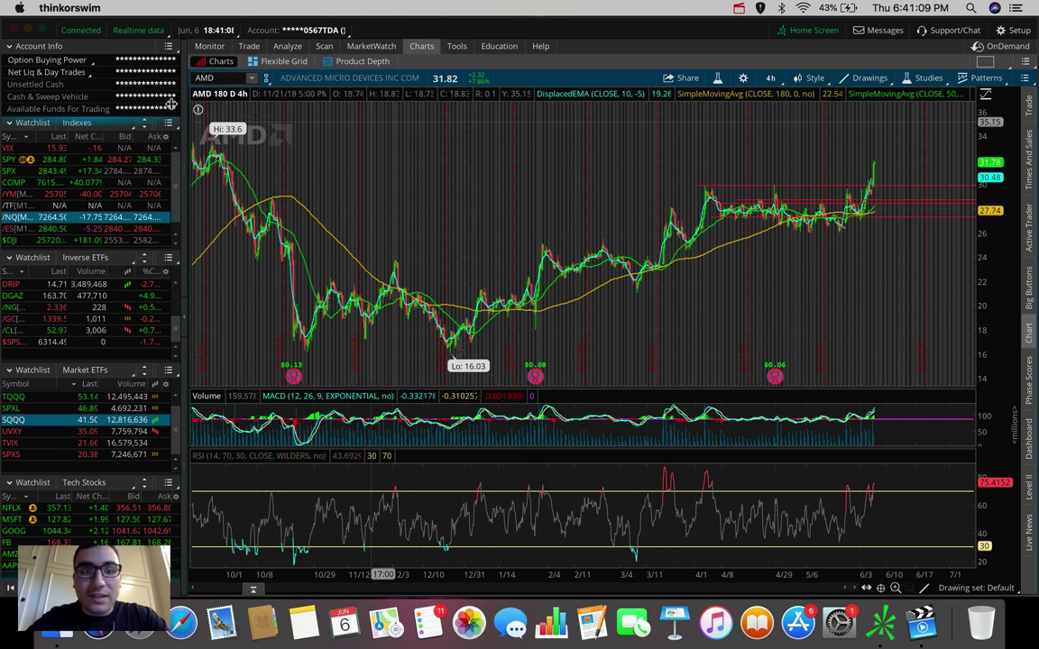
# View AMD on one year of daily candles, then settle on 180 D : 4h
pyautogui.click(766, 78)
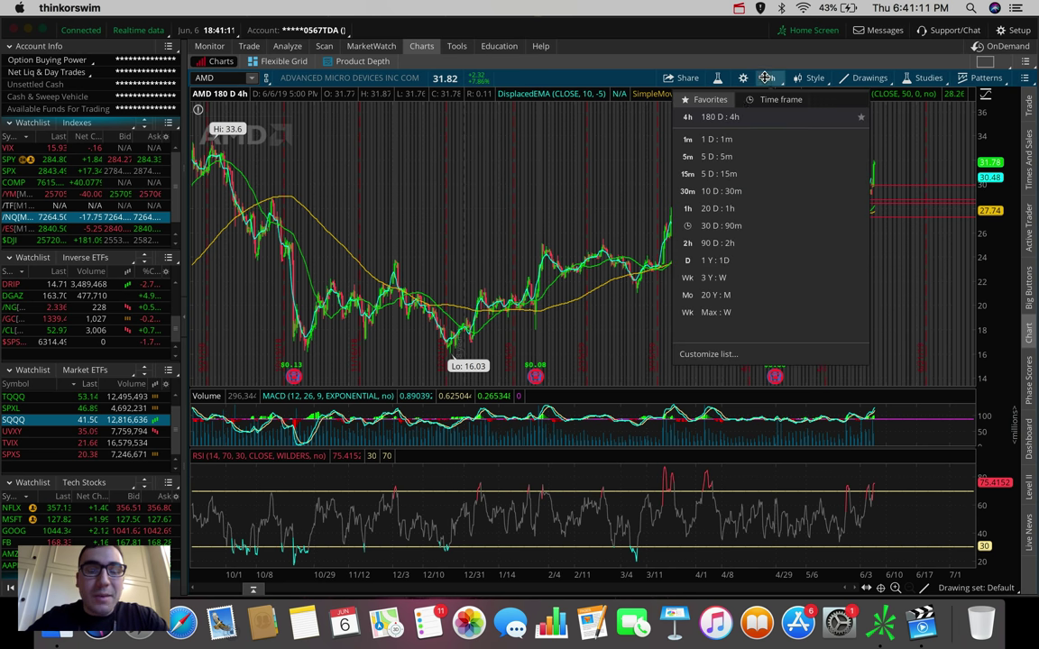
pyautogui.click(713, 259)
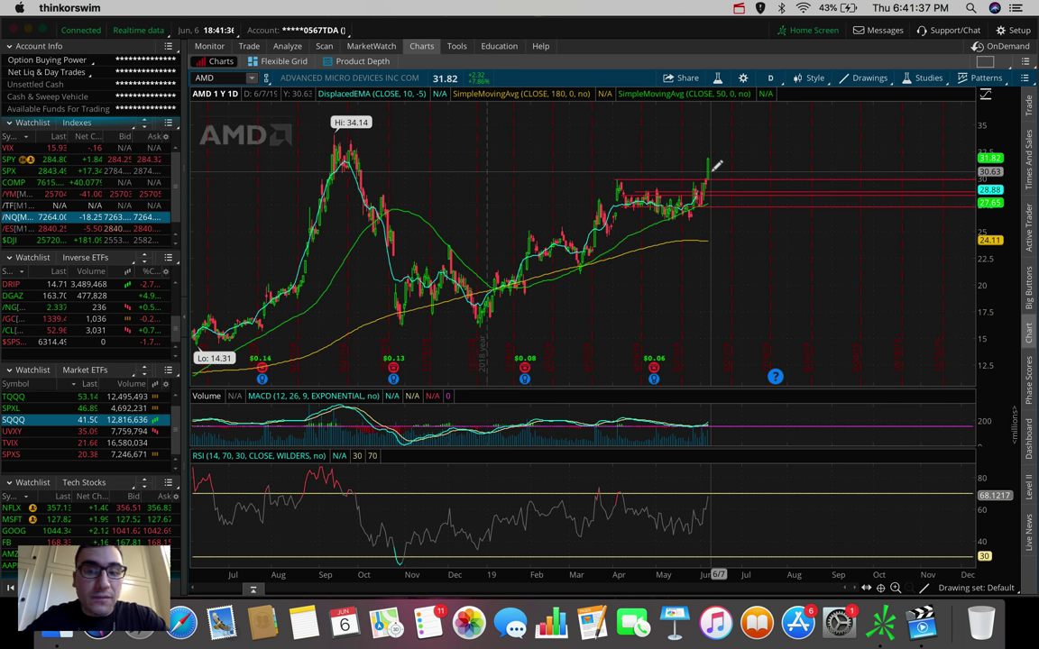
pyautogui.scroll(5, 632, 147)
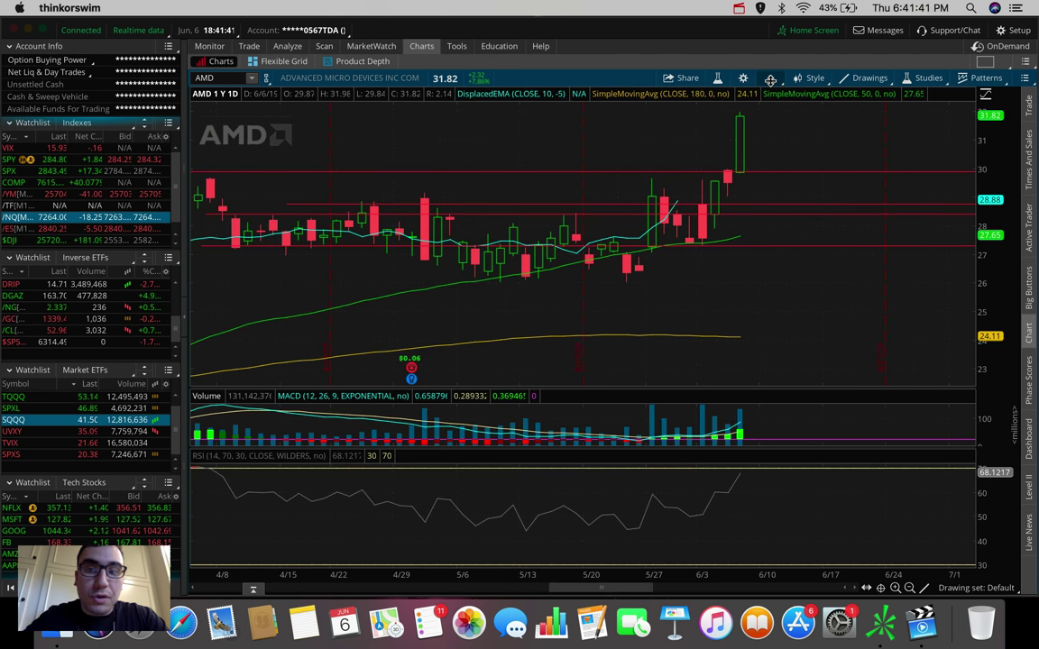
pyautogui.click(770, 79)
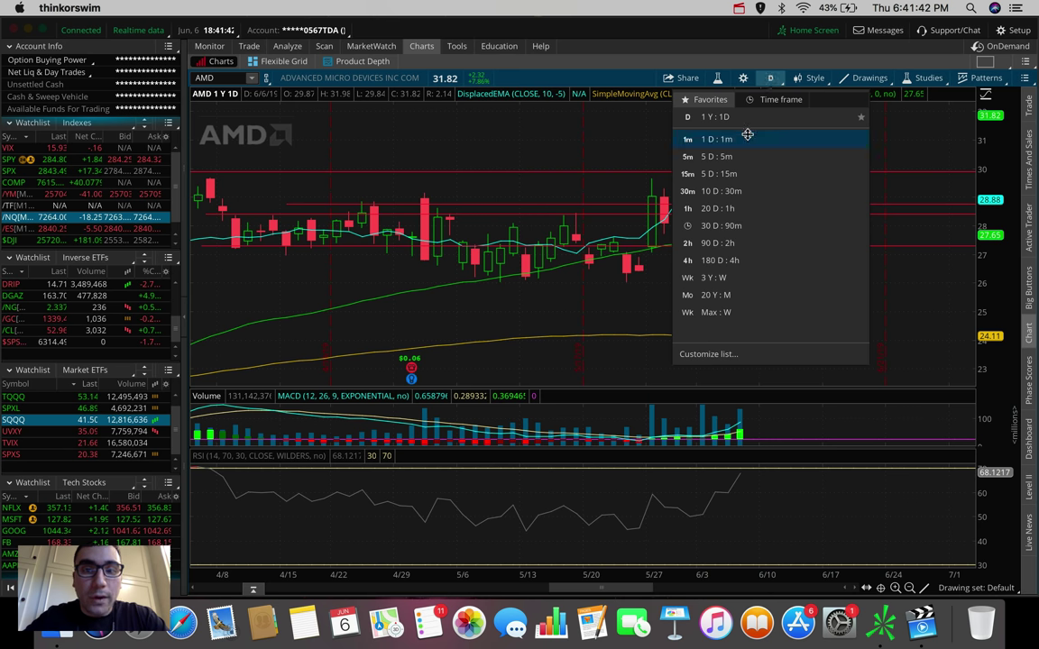
pyautogui.click(722, 260)
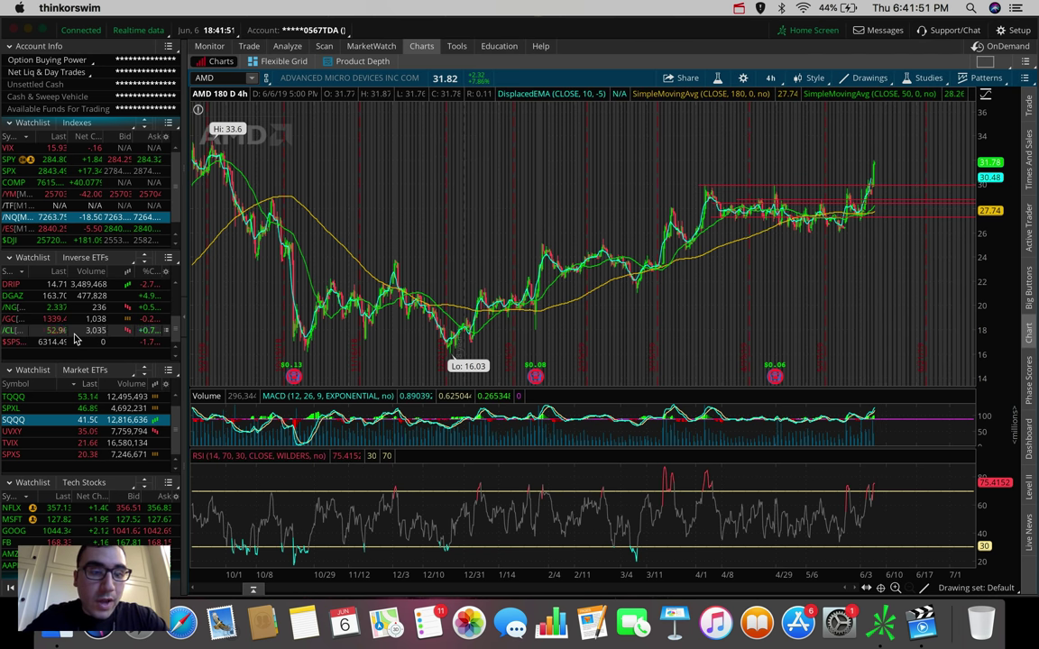
pyautogui.scroll(3, 13, 308)
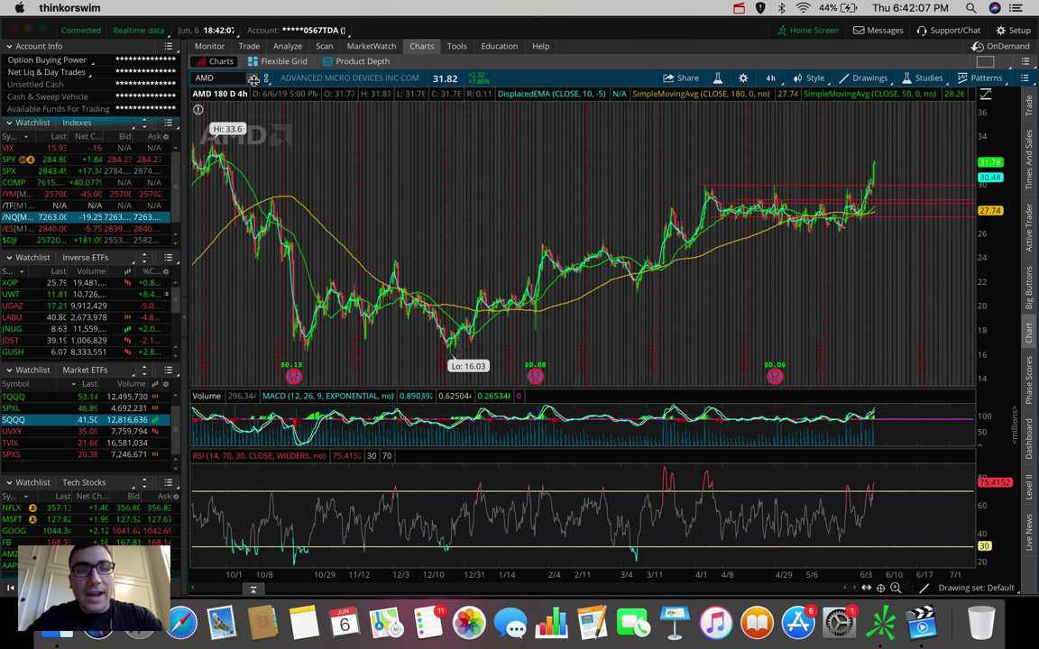
# Load the TSLA chart and measure Tesla's latest move up from its low with a ruler
pyautogui.click(225, 78)
pyautogui.write('TSLA')
pyautogui.press('Return')
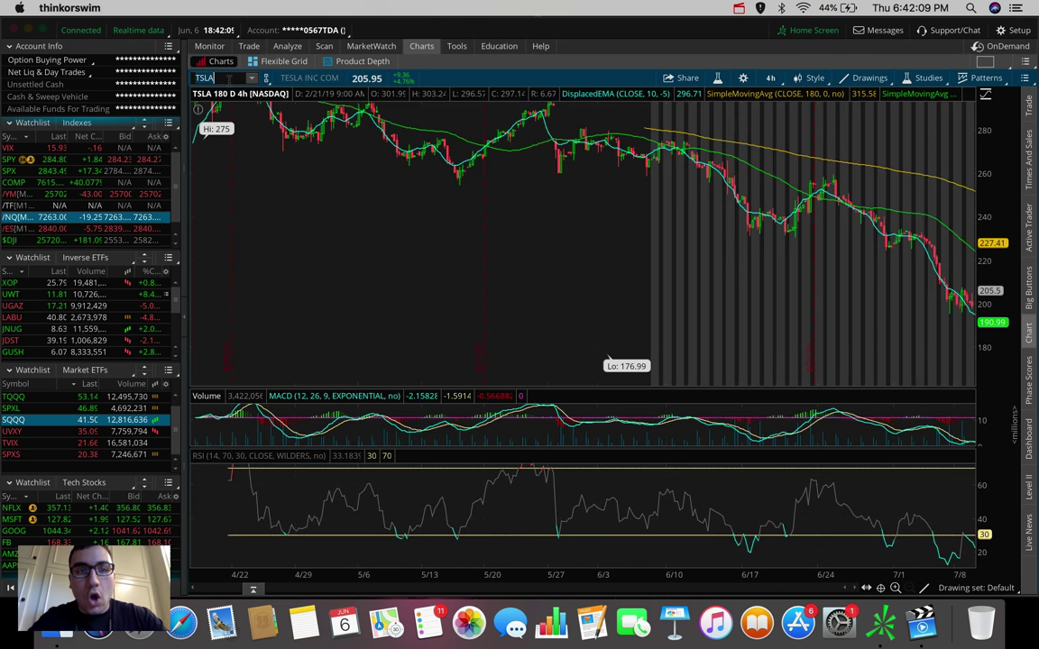
pyautogui.moveTo(878, 314)
pyautogui.mouseDown()
pyautogui.moveTo(872, 295)
pyautogui.moveTo(878, 313)
pyautogui.mouseUp()
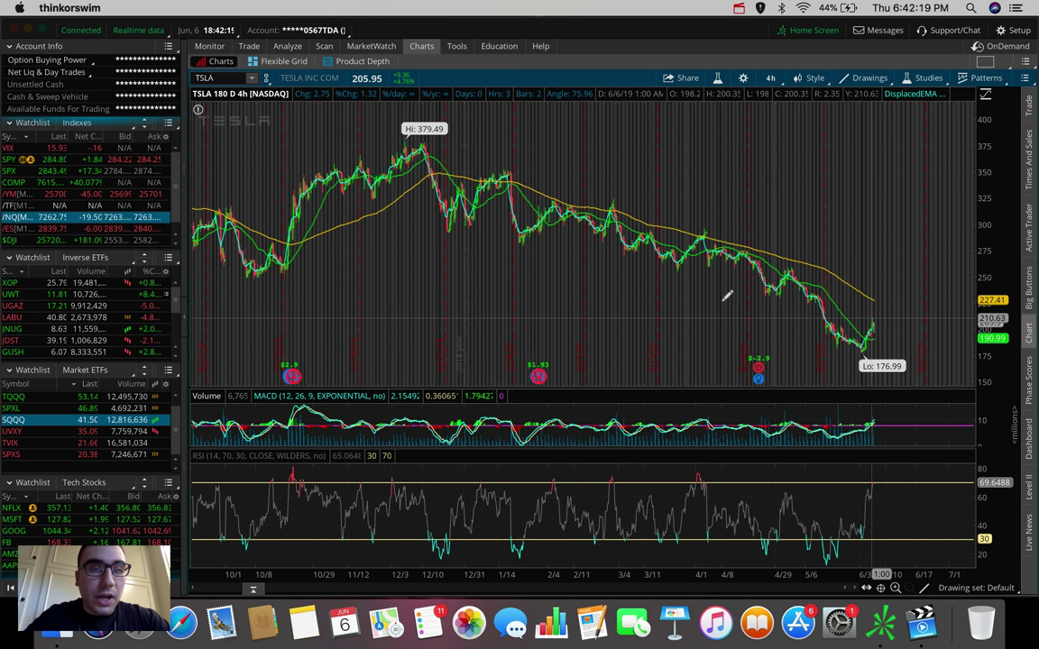
# Scroll the Inverse ETFs watchlist and drag the /GC gold futures row onto the chart
pyautogui.scroll(-3, 47, 323)
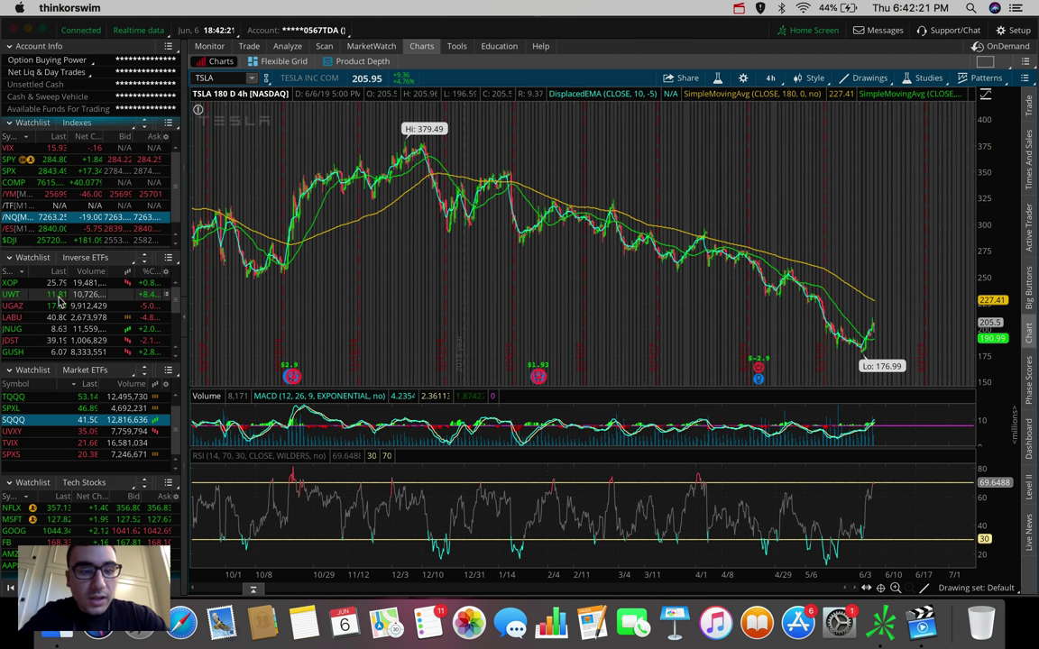
pyautogui.scroll(-5, 47, 323)
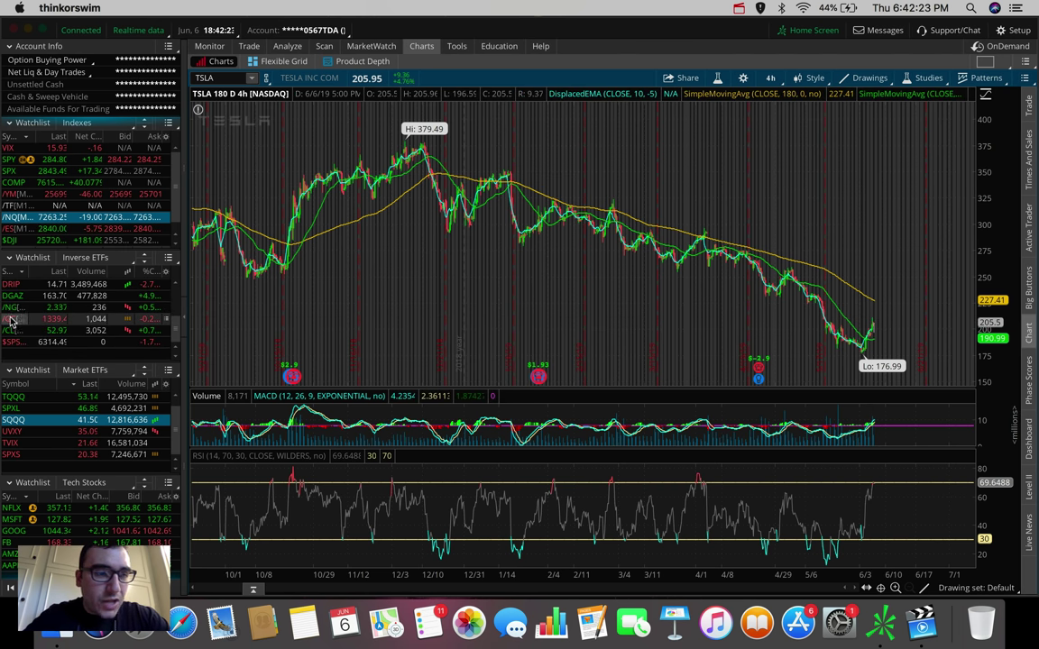
pyautogui.moveTo(14, 318); pyautogui.dragTo(383, 314)
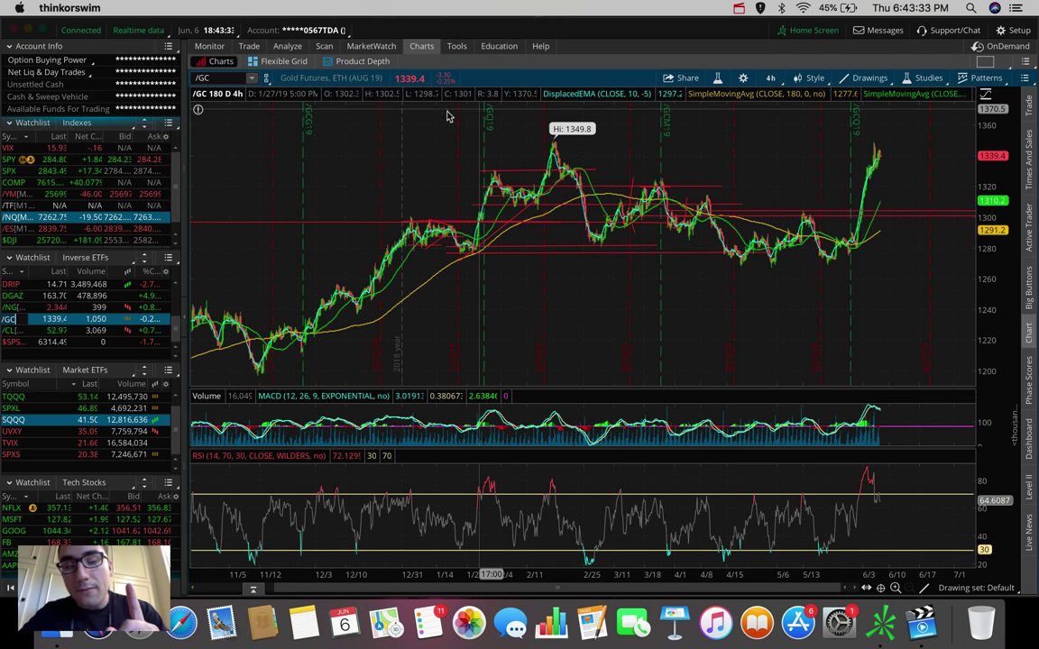
# Review the JNUG chart, then switch to the /NG natural gas futures chart
pyautogui.click(216, 78)
pyautogui.write('JNUG')
pyautogui.press('Return')
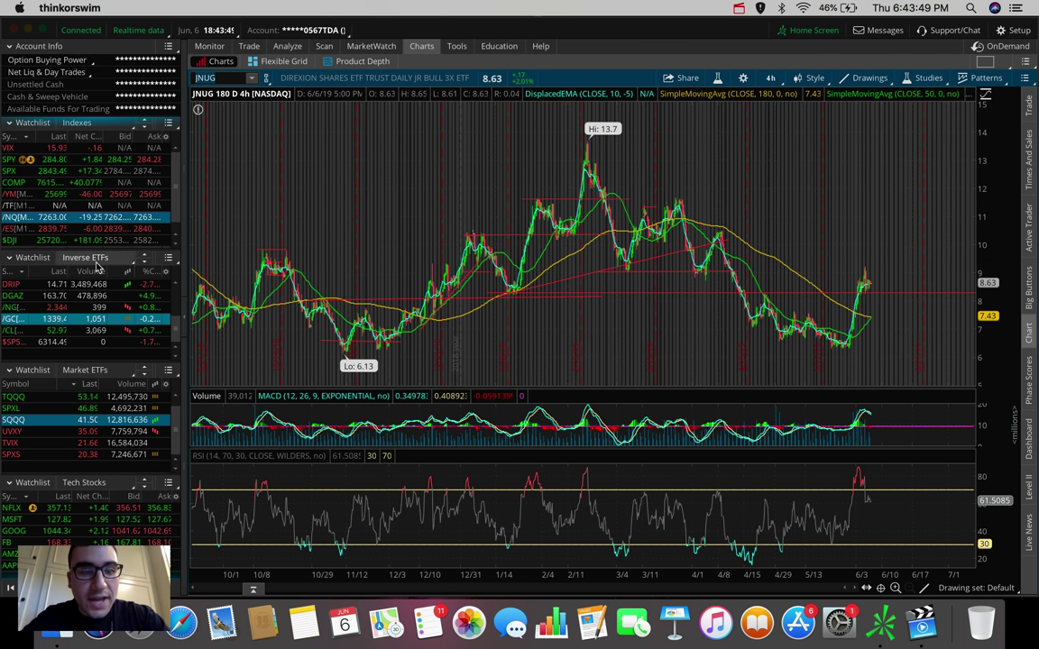
pyautogui.click(36, 307)
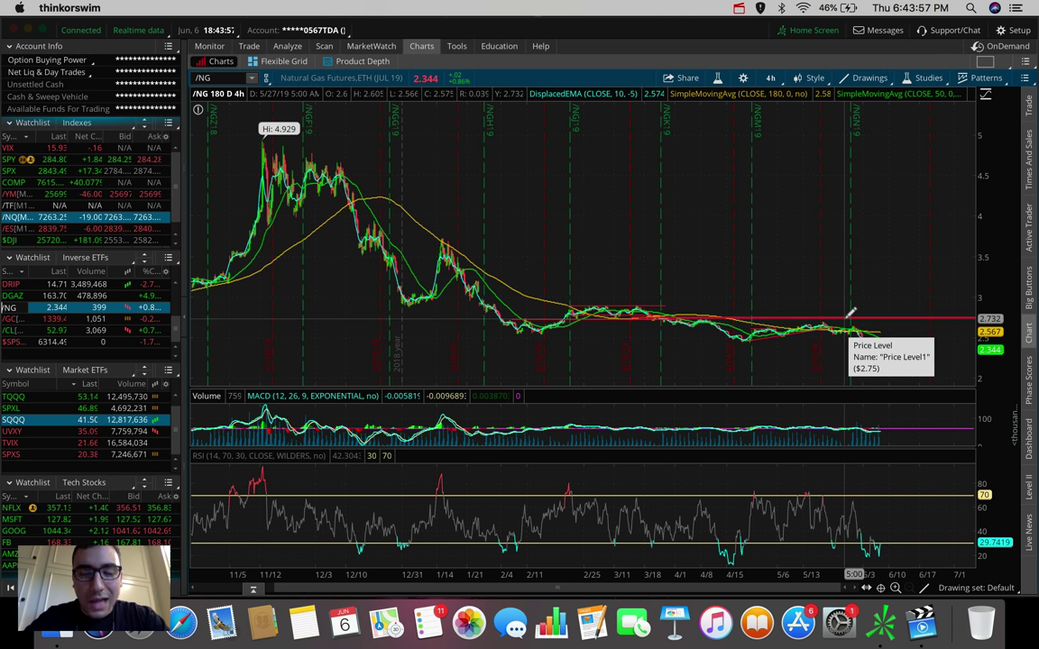
# Set natural gas to the 20 D : 1h time frame and measure its bounce off the 2.305 low
pyautogui.click(771, 78)
pyautogui.click(736, 208)
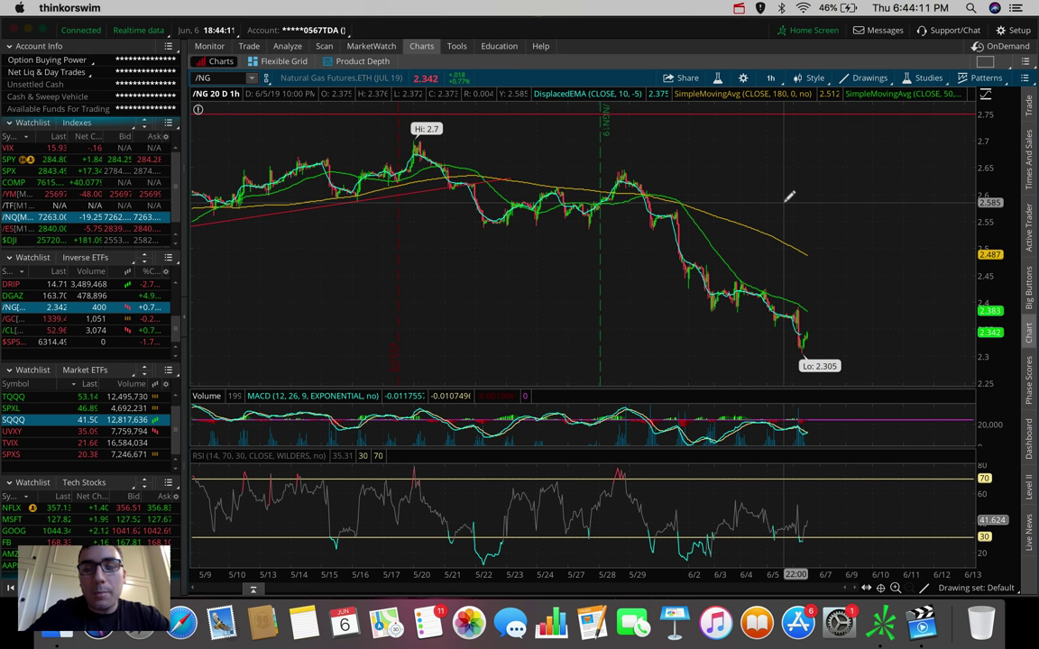
pyautogui.moveTo(804, 337); pyautogui.dragTo(817, 288)
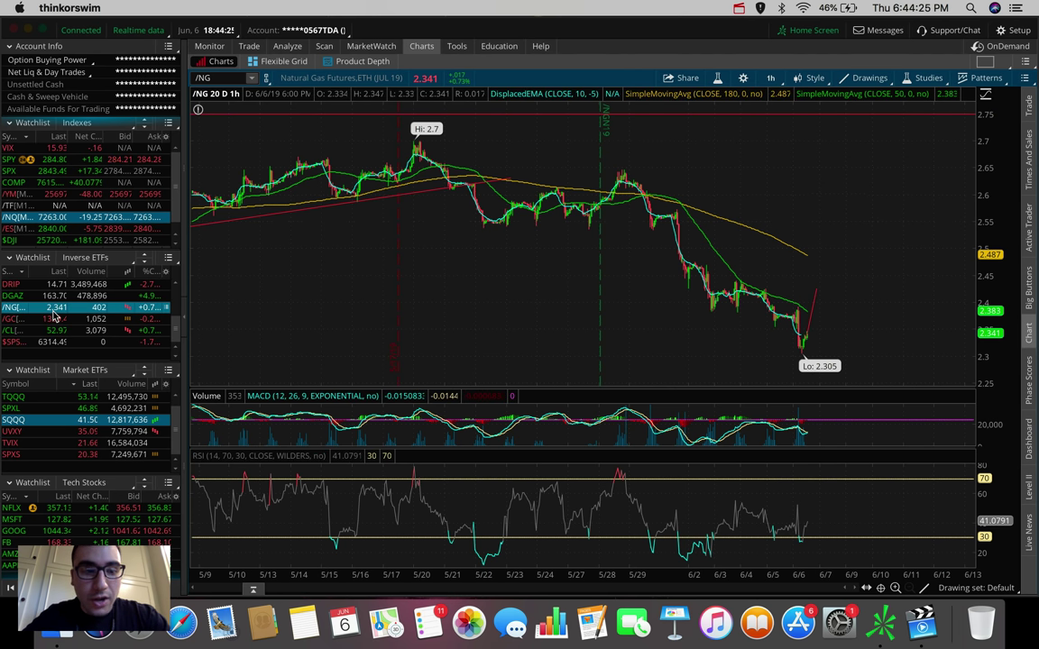
pyautogui.scroll(5, 54, 316)
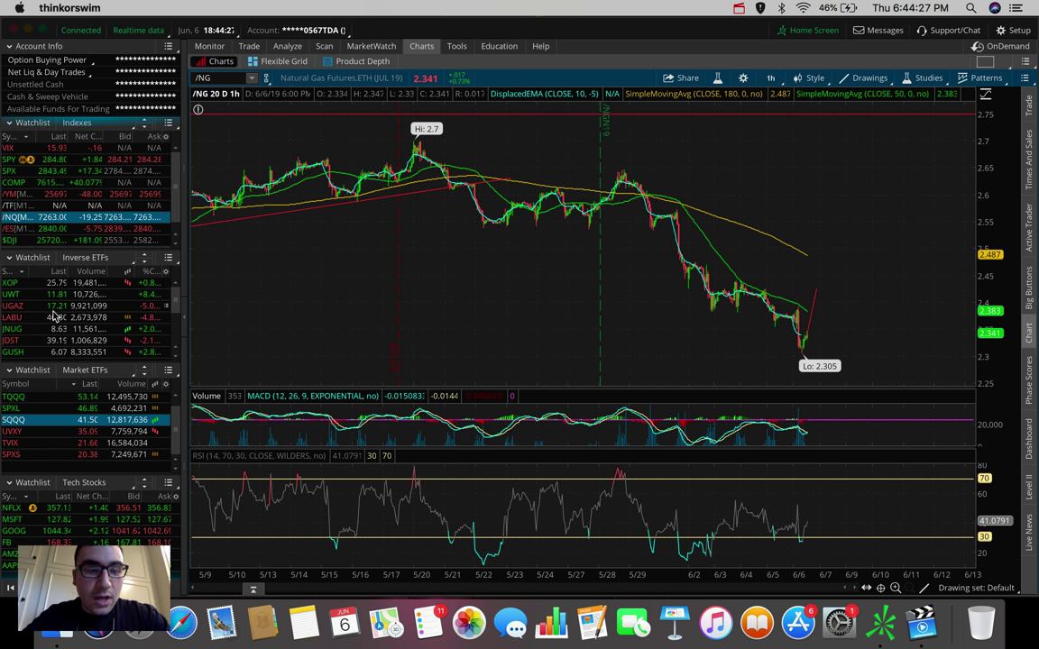
pyautogui.scroll(-2, 36, 311)
pyautogui.scroll(2, 23, 304)
# Load XOP from the Inverse ETFs watchlist onto the chart
pyautogui.click(11, 282)
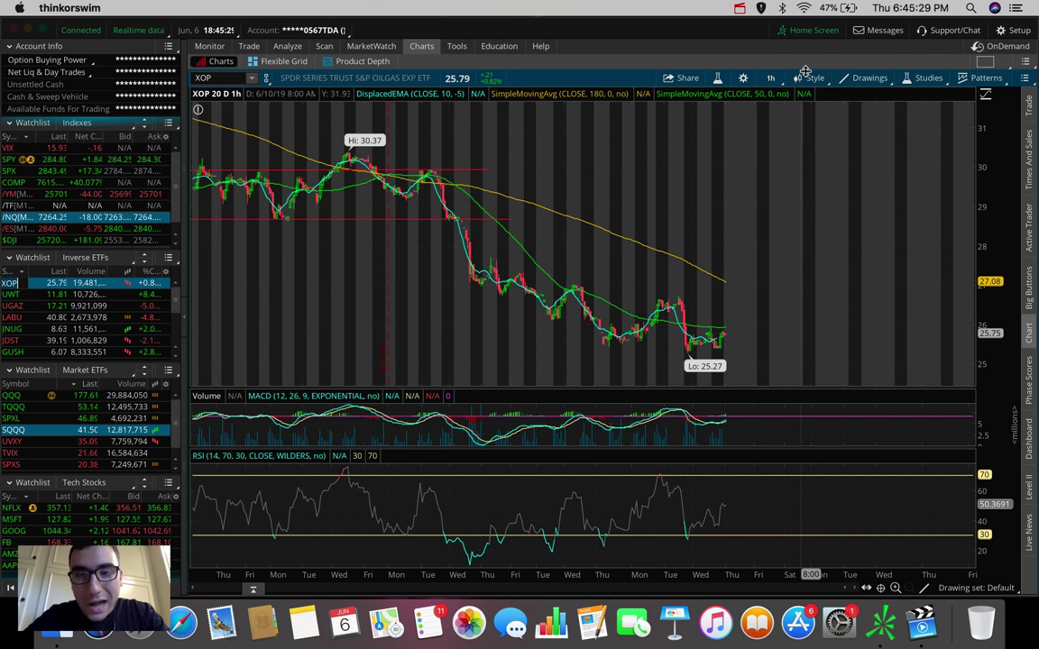
# Change XOP's chart time frame from 1h to 180 D : 4h
pyautogui.click(770, 77)
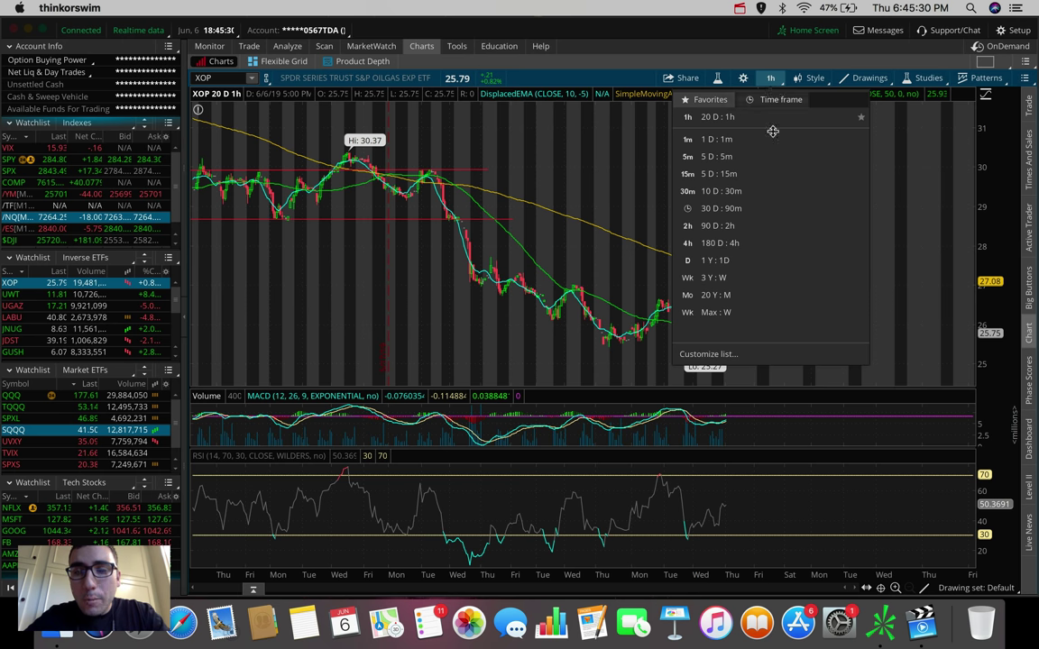
pyautogui.click(745, 242)
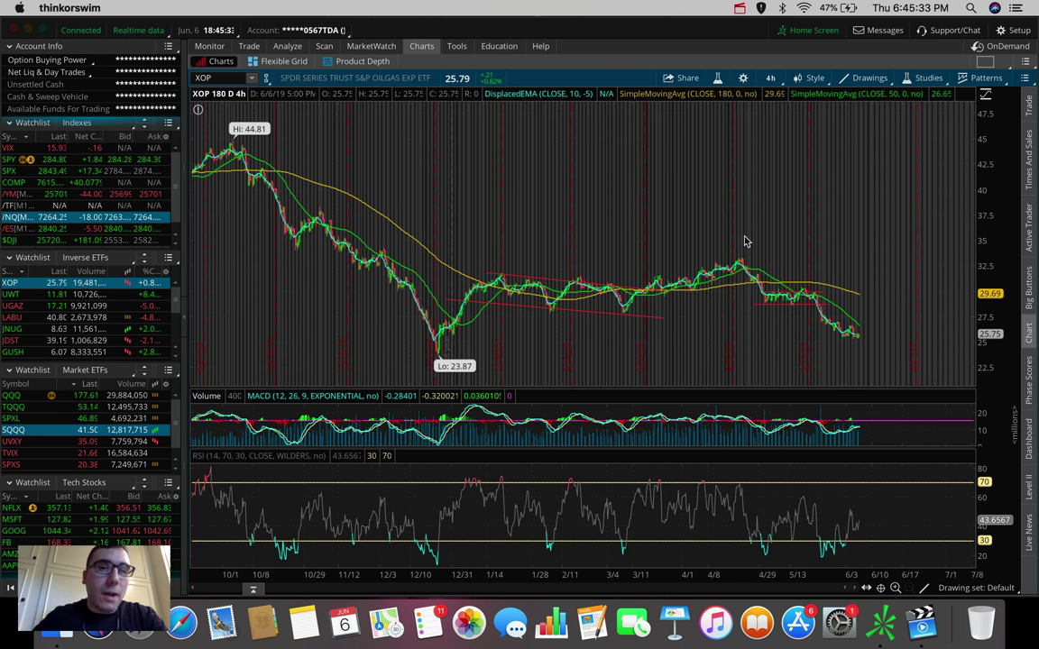